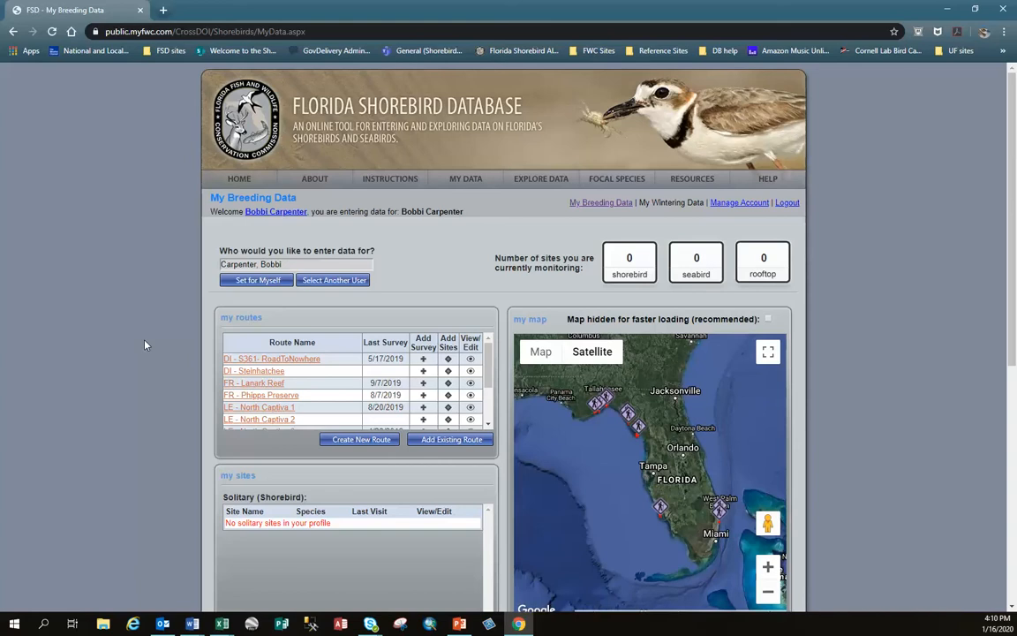
- Open the form for adding existing routes and review the region and county choices available as search criteria
click(484, 441)
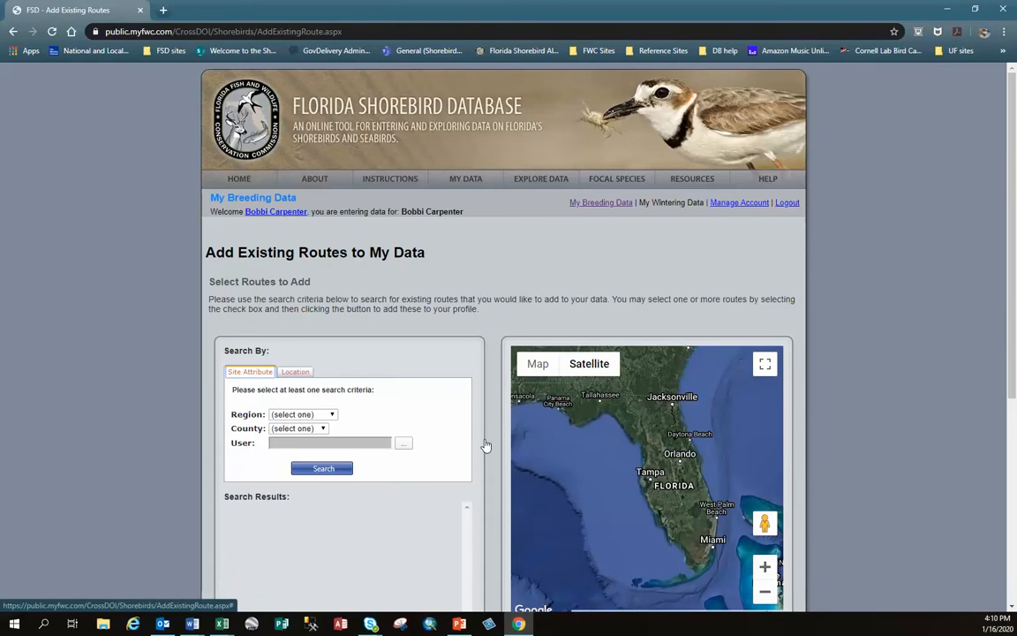
click(332, 416)
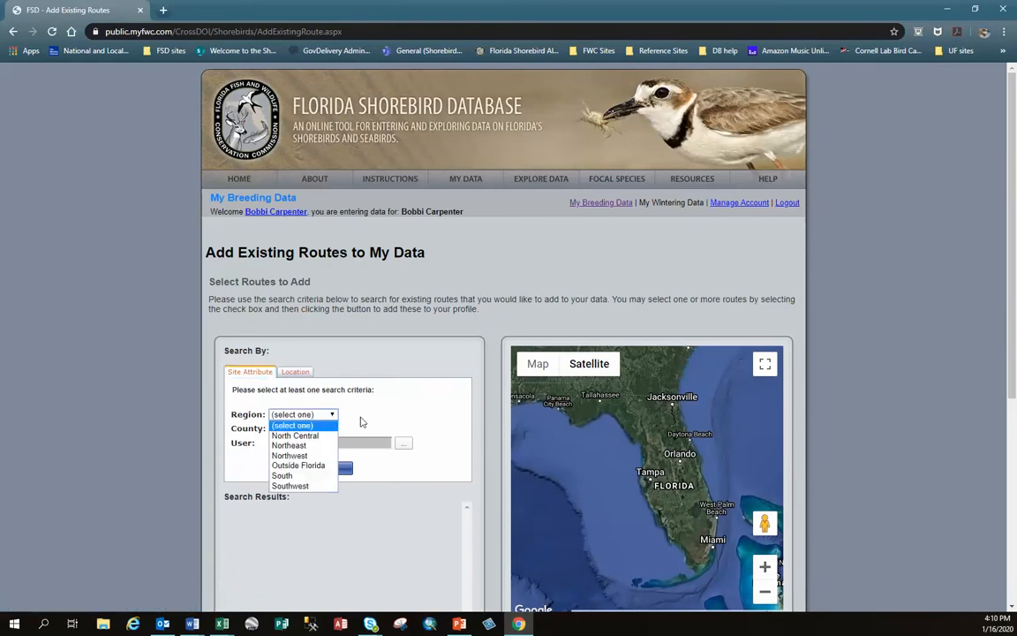
click(332, 415)
click(324, 429)
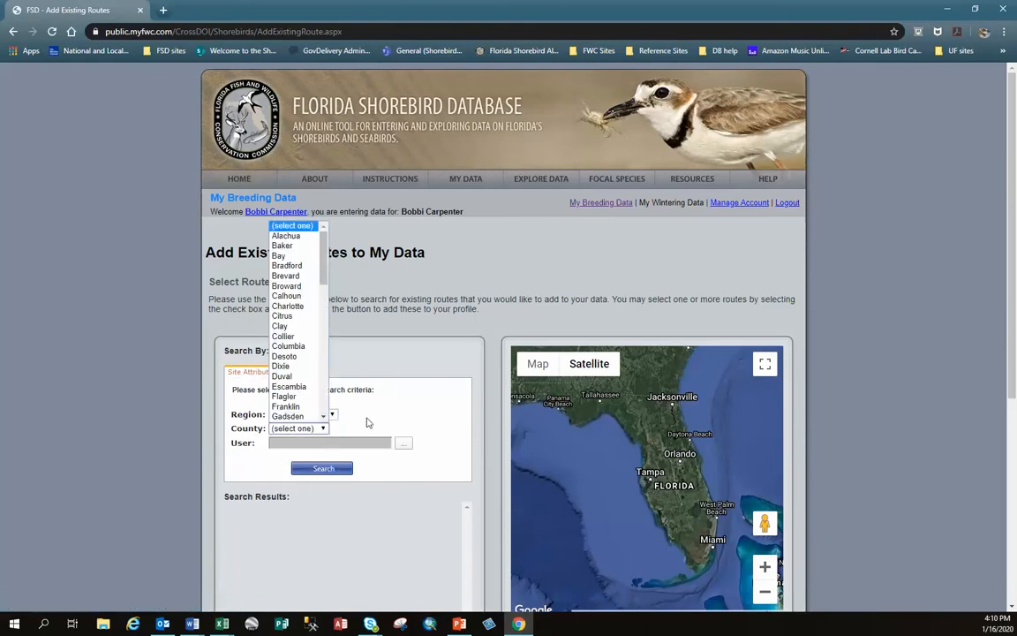
click(368, 422)
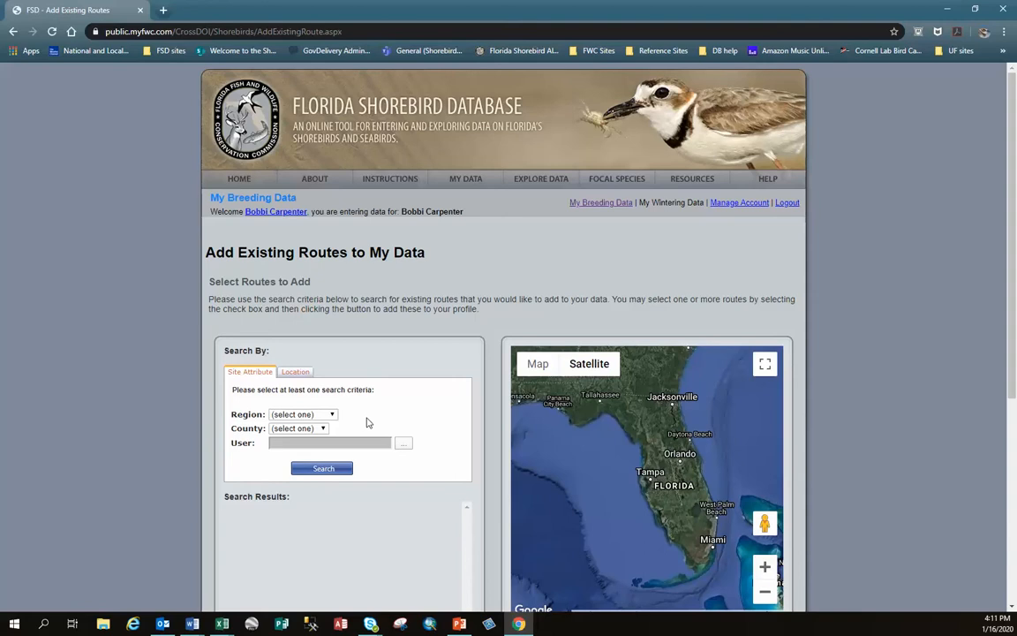
- Look up users by the first letters of a name in the user picker and close it without choosing anyone
click(405, 445)
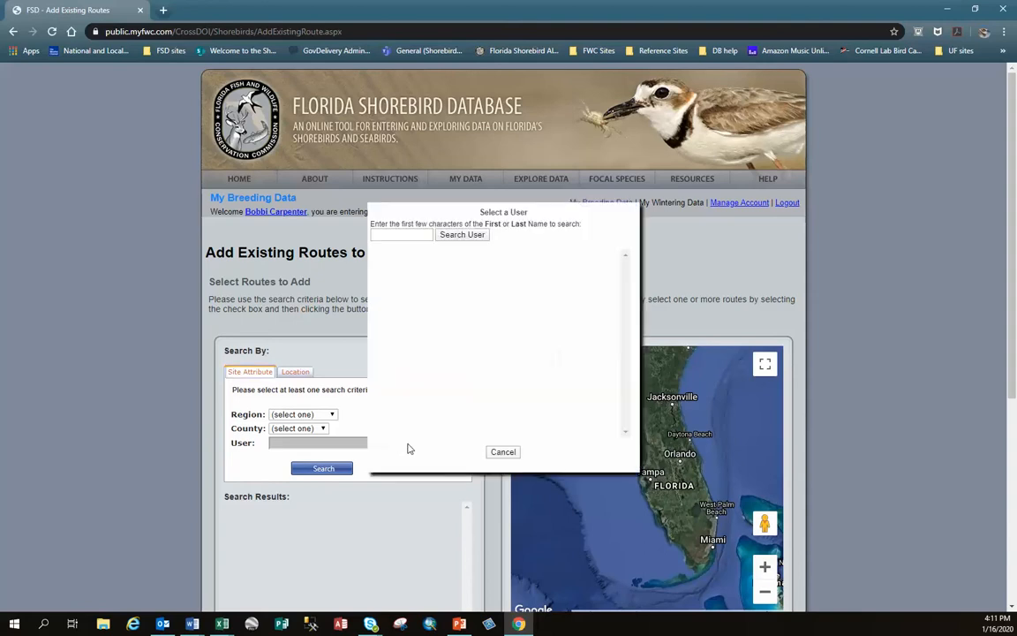
click(403, 235)
text(e)
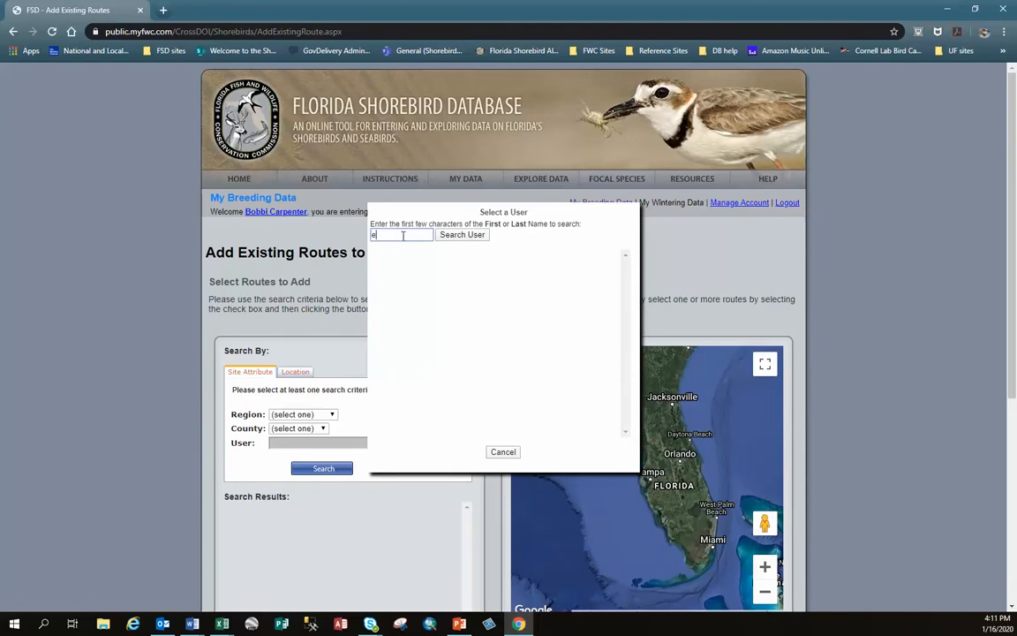
text(mm)
click(468, 237)
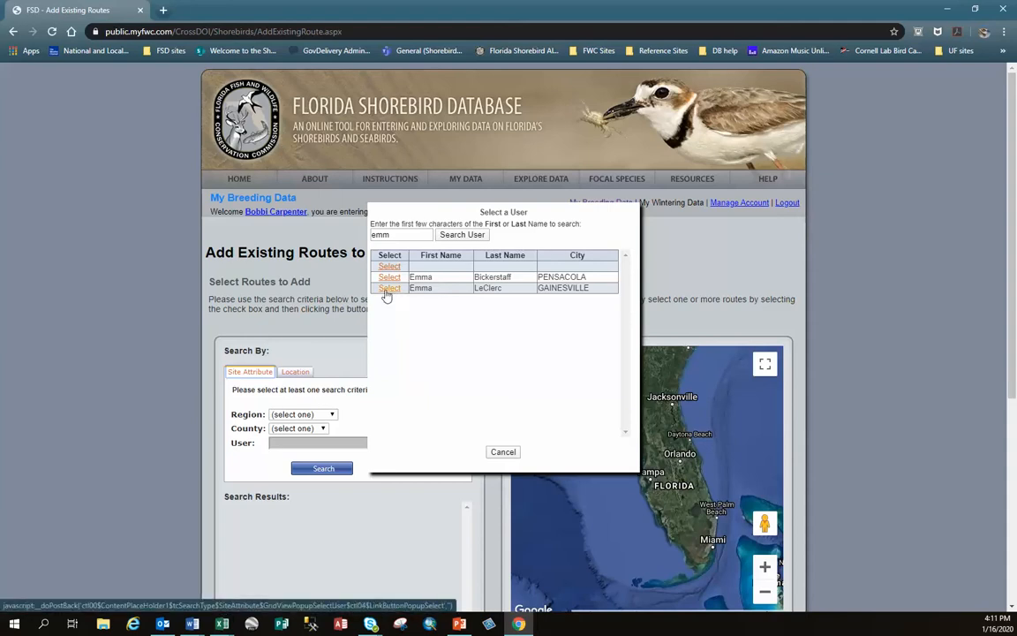
click(504, 452)
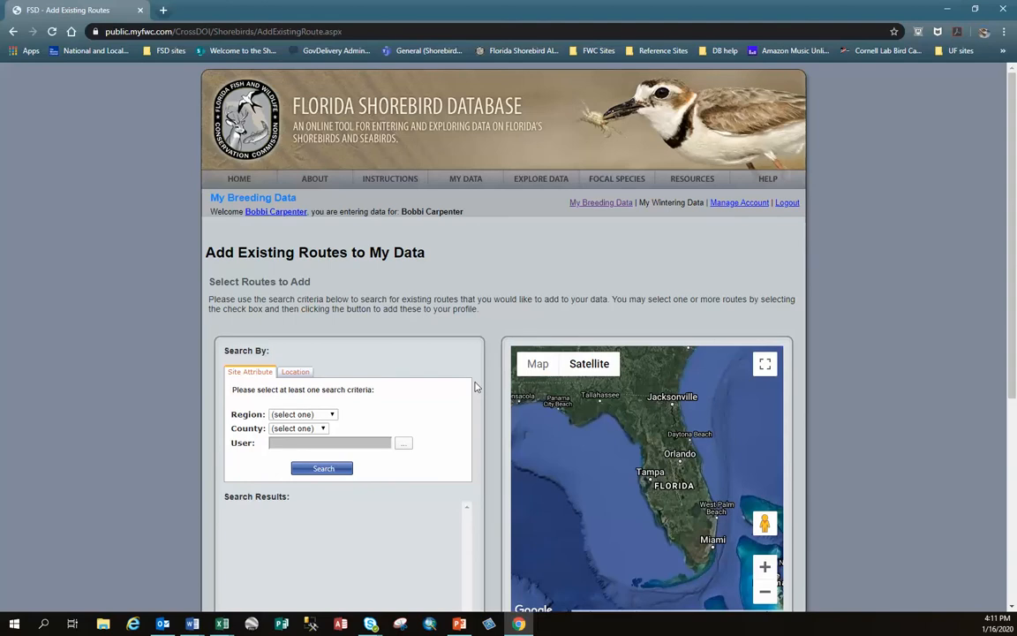
- Search for existing routes in Citrus county
click(323, 429)
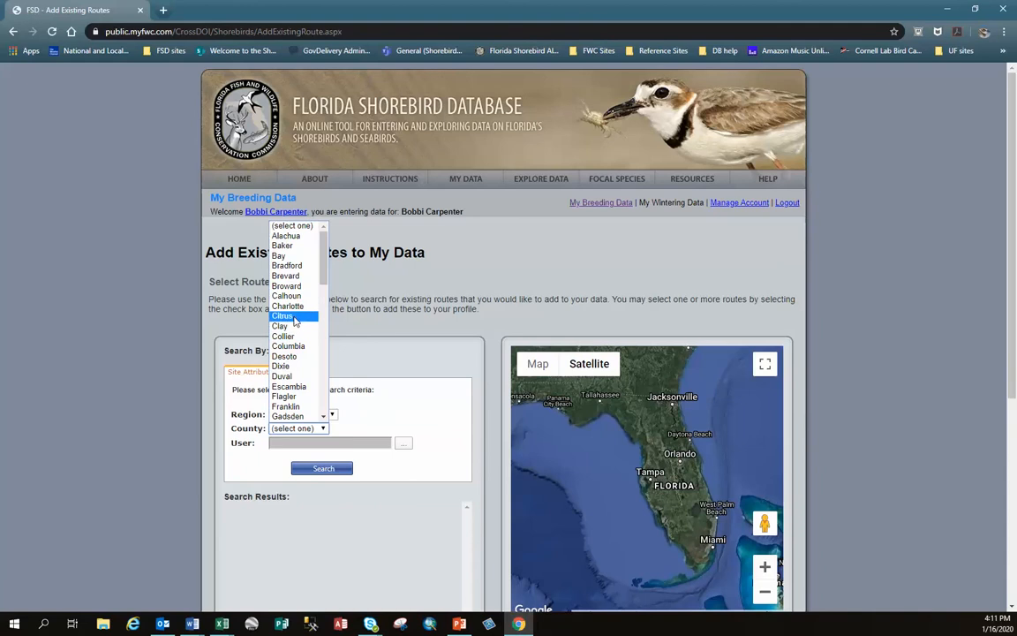
click(294, 318)
click(302, 471)
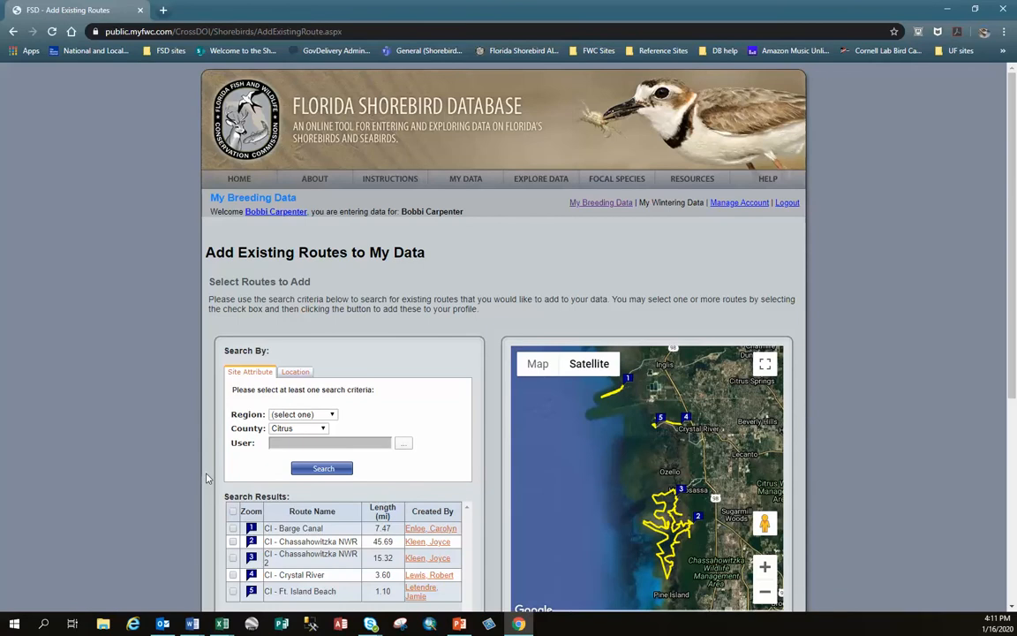
- Show the CI - Barge Canal route on the map and inspect its path up close
scroll(207, 477, down, 2)
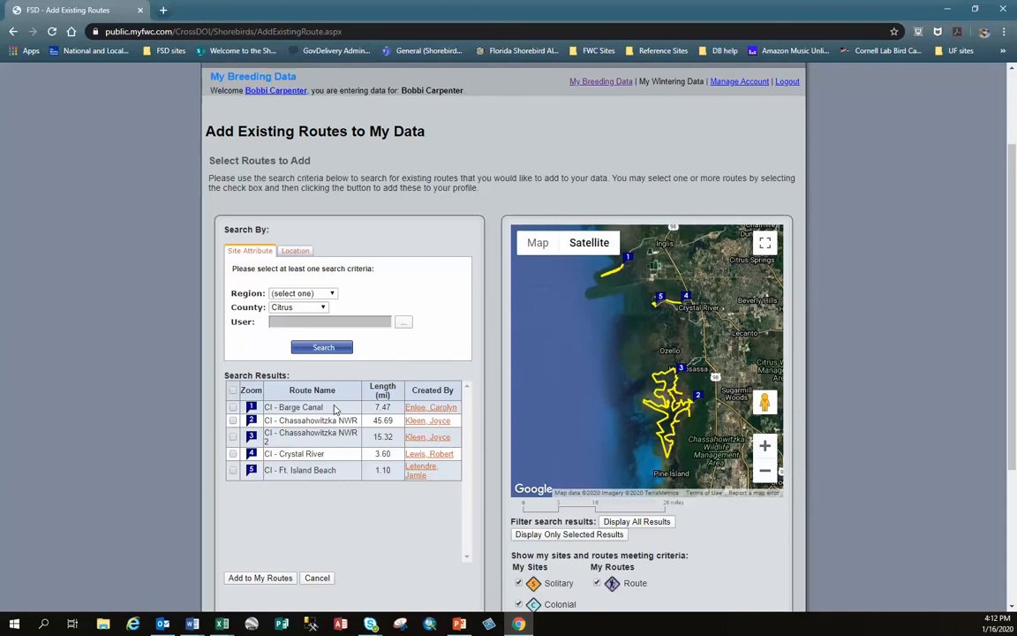
click(251, 408)
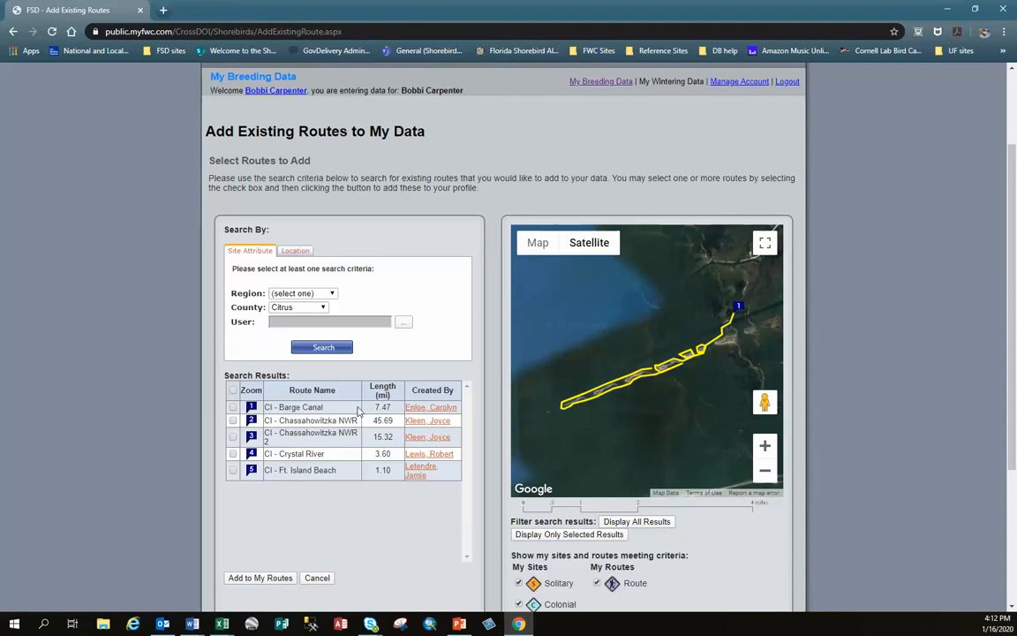
click(765, 446)
scroll(726, 375, down, 3)
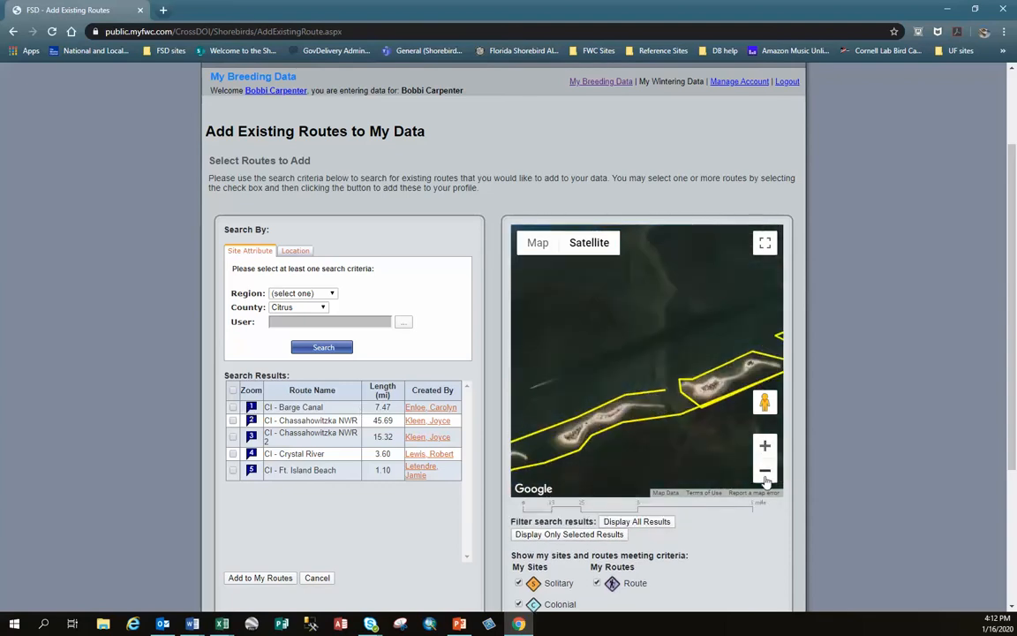
drag(726, 375, 703, 357)
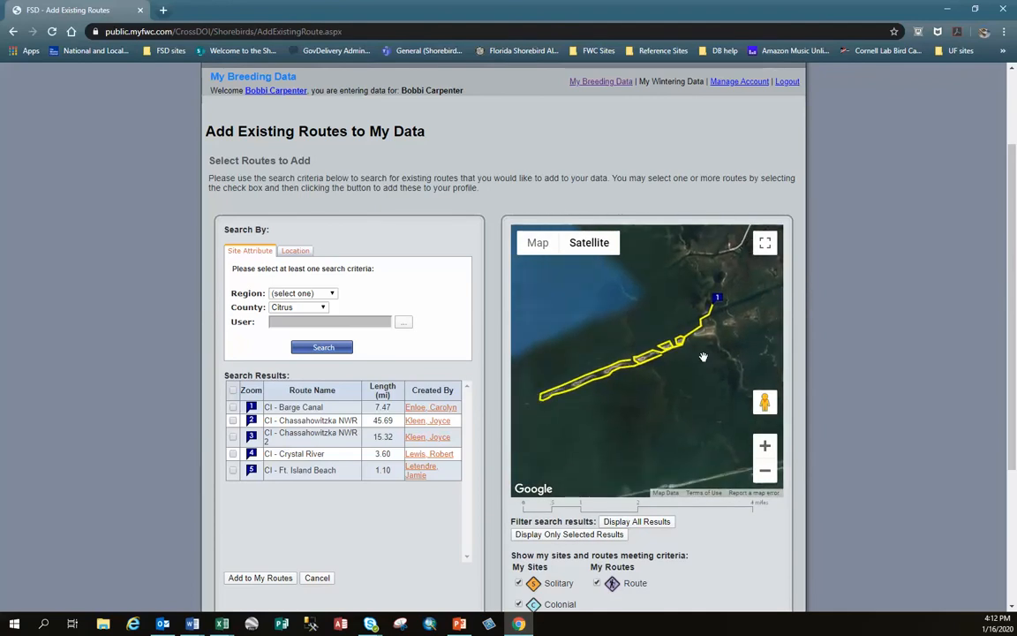
- Select the CI - Barge Canal route, compare its location with the other Citrus routes, and add it to my routes
click(233, 408)
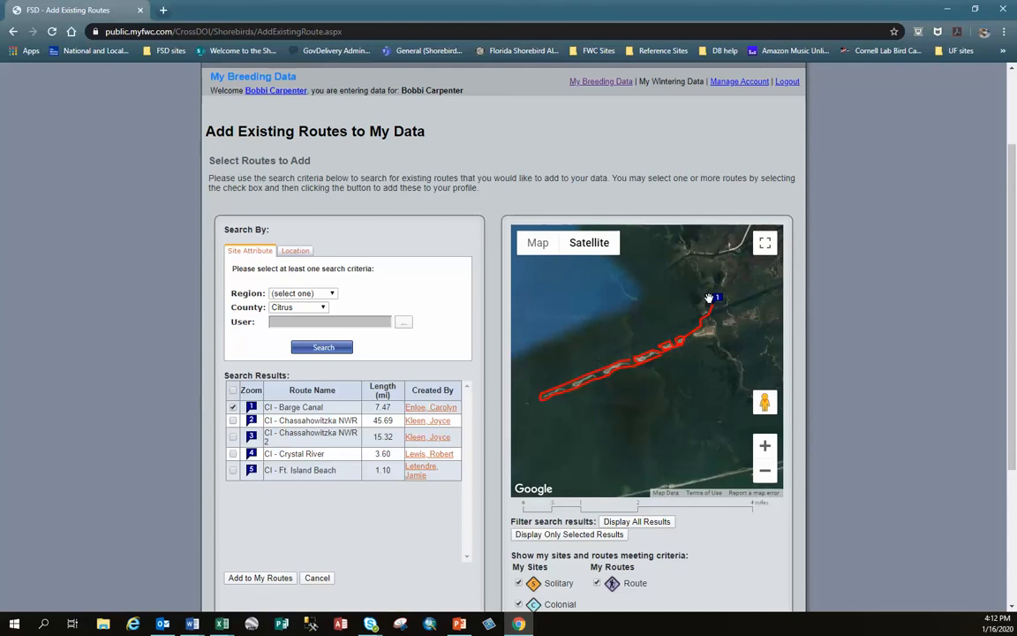
click(765, 471)
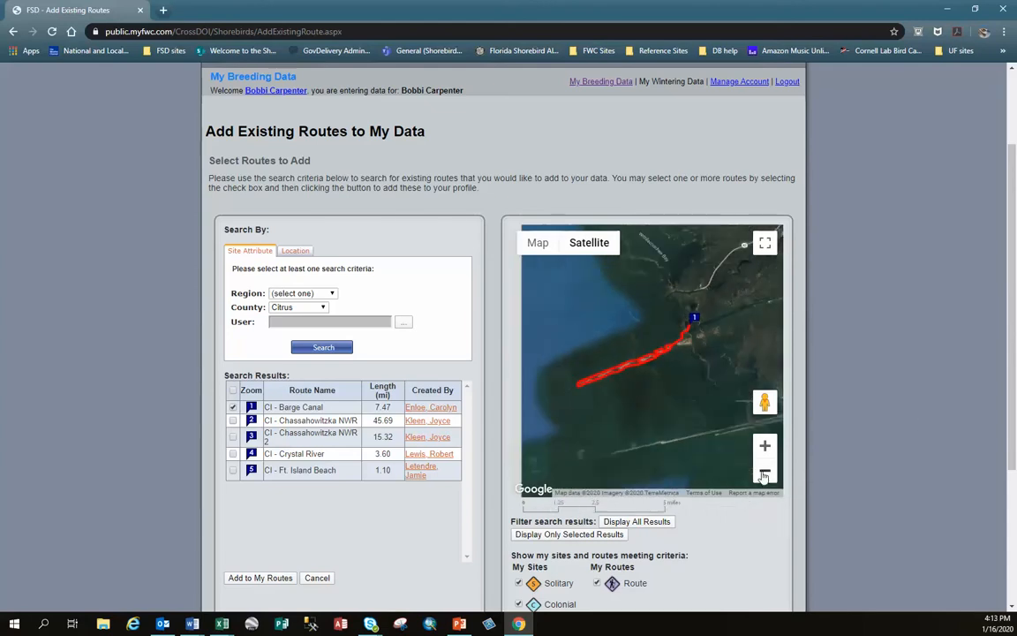
click(764, 475)
click(765, 475)
drag(686, 436, 610, 331)
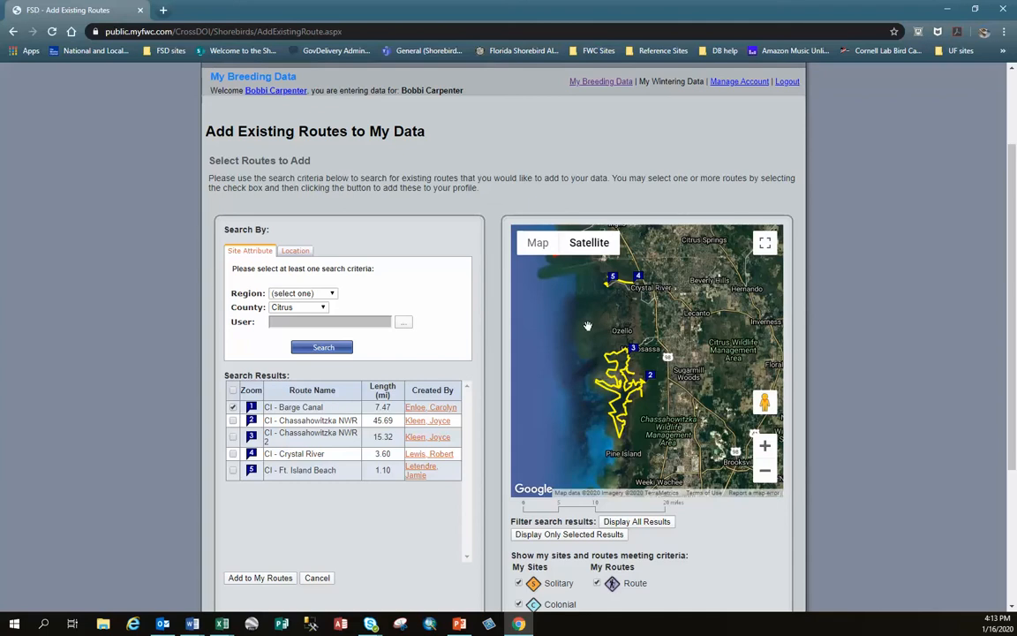
drag(571, 299, 649, 327)
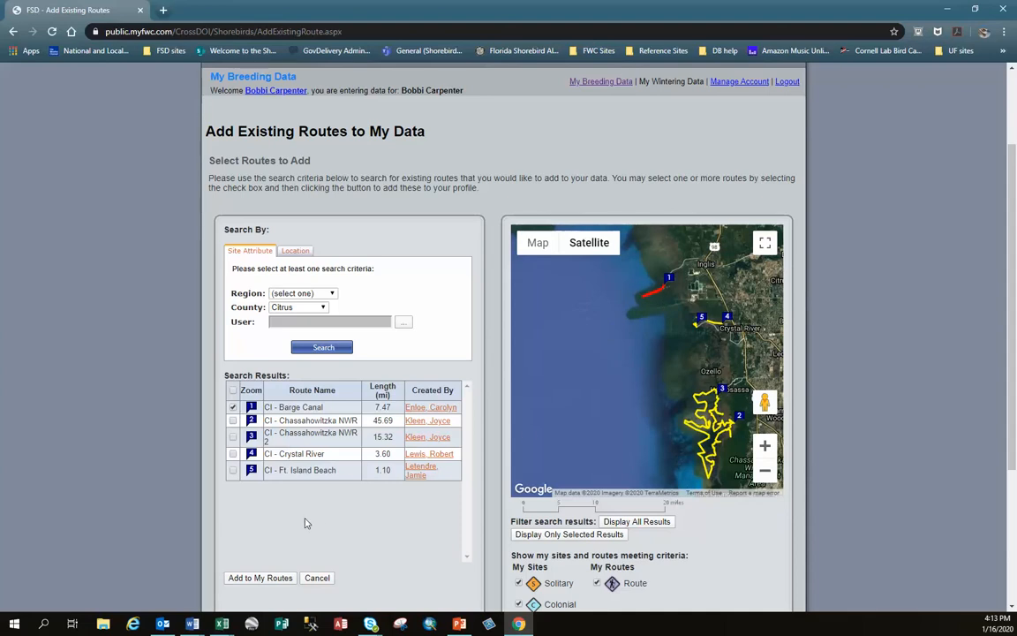
scroll(331, 540, down, 3)
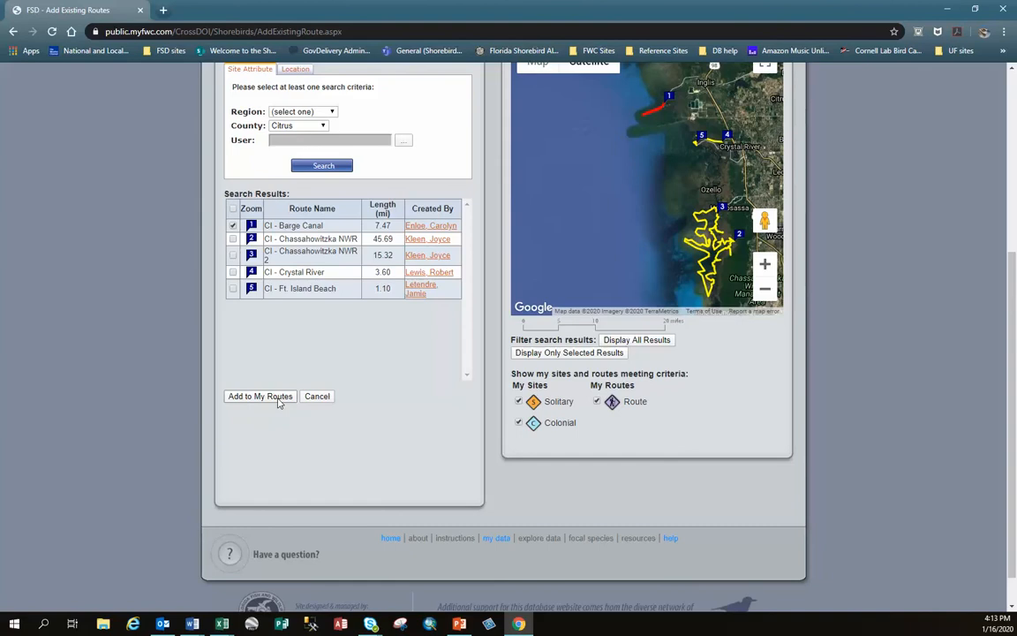
click(280, 398)
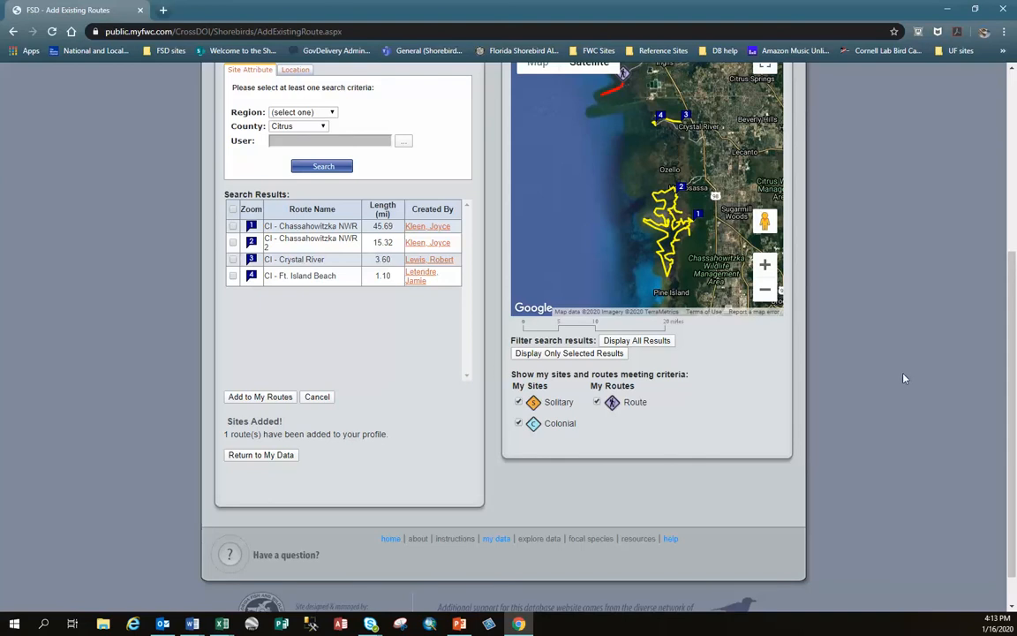
- Examine the newly added Barge Canal route and its marker on the map
scroll(904, 376, up, 2)
drag(694, 238, 691, 320)
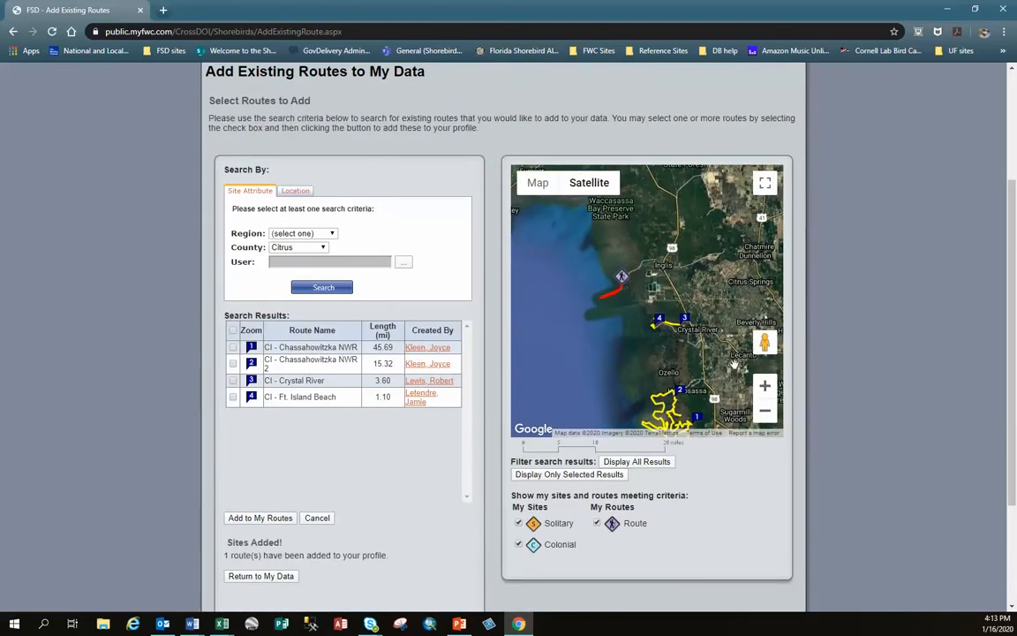
click(765, 386)
click(766, 386)
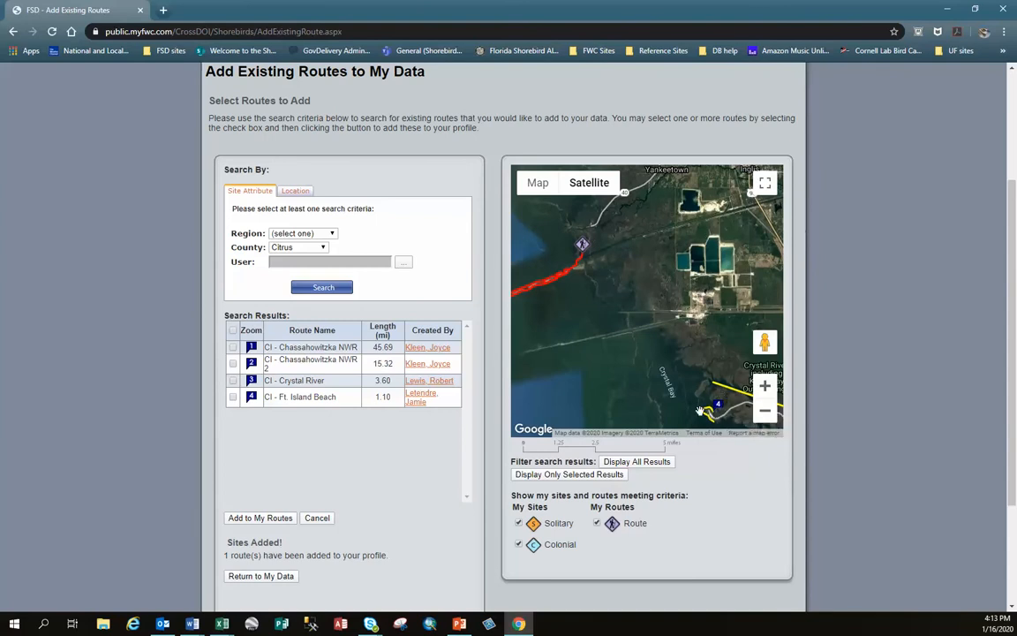
drag(600, 284, 662, 344)
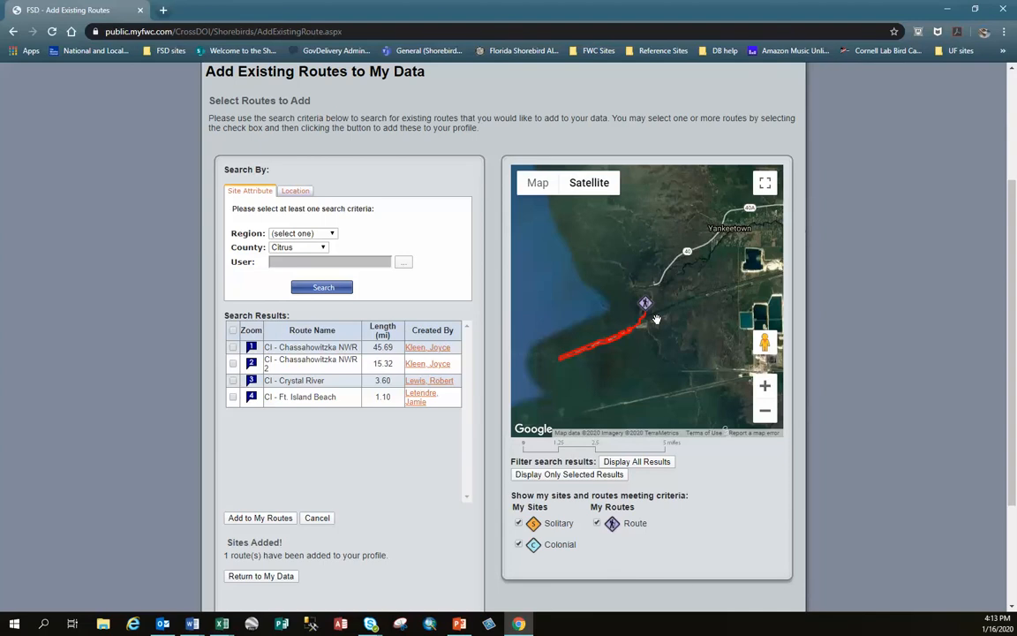
- Return to the breeding data page and display the CI - Barge Canal route on its map
scroll(411, 484, down, 3)
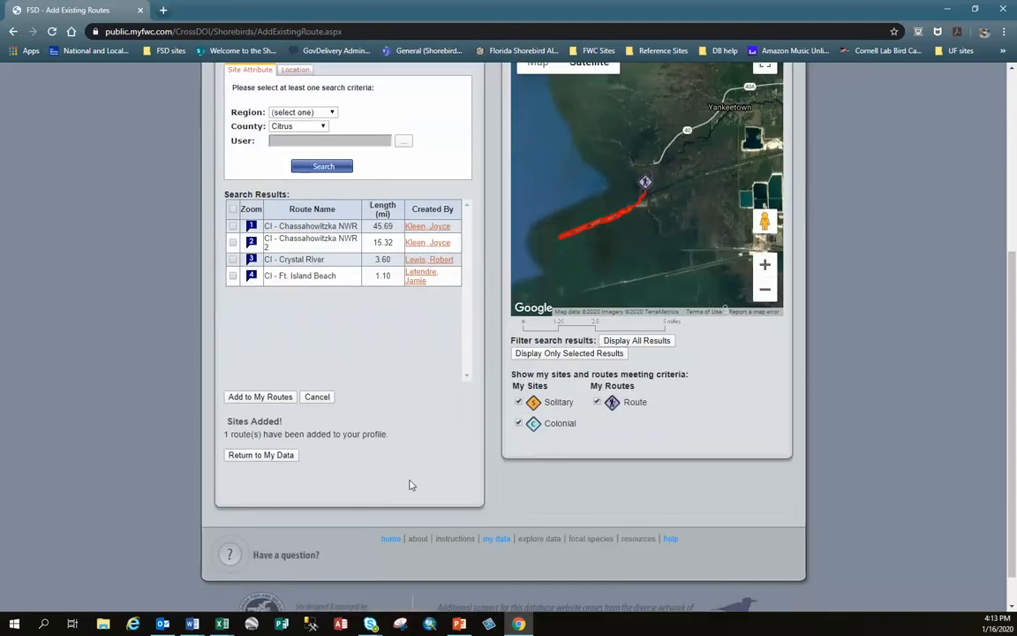
click(262, 455)
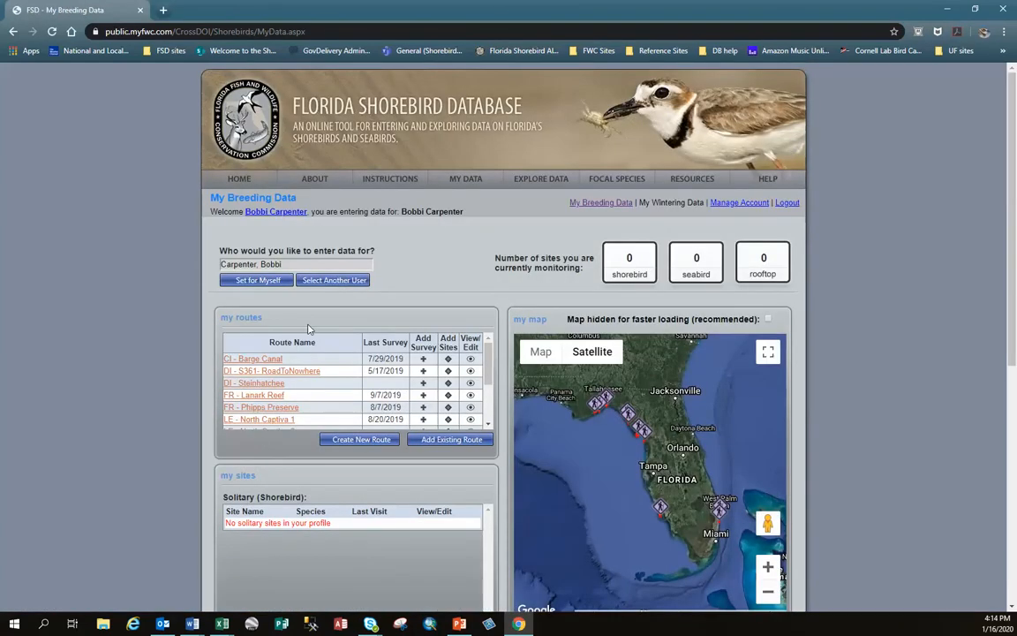
click(256, 359)
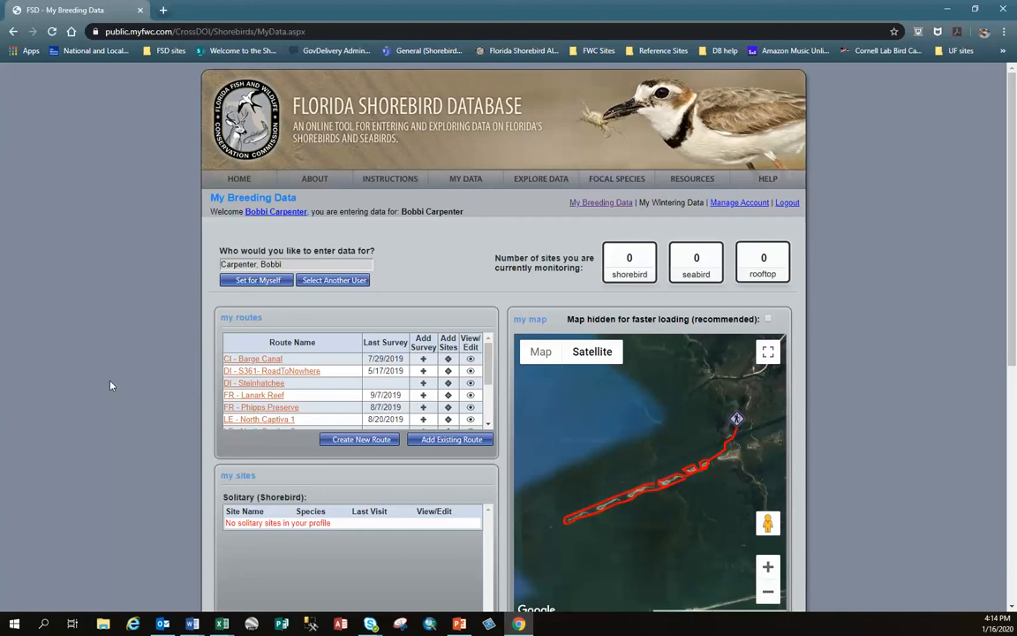
- Start creating a new route and bring the coast near Yankeetown and Crystal River into the waypoint map
click(350, 442)
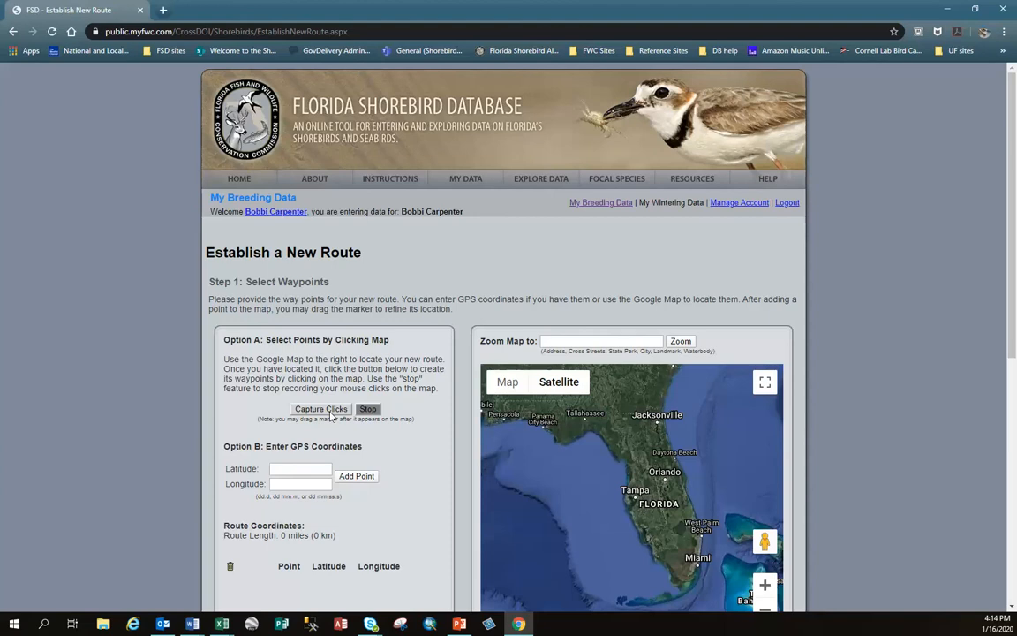
scroll(818, 348, down, 2)
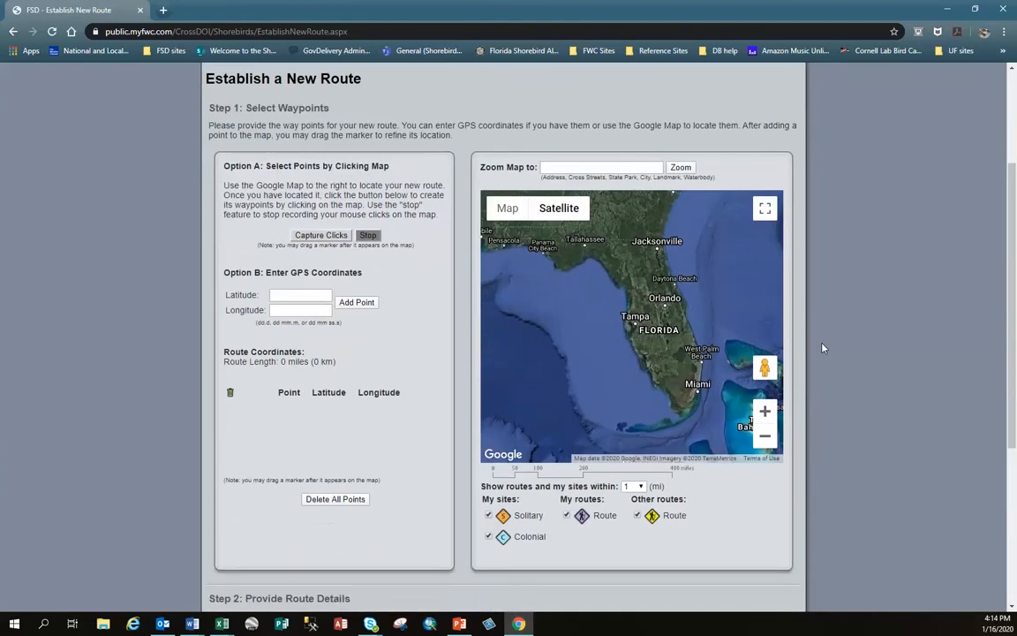
click(767, 406)
click(767, 405)
click(767, 406)
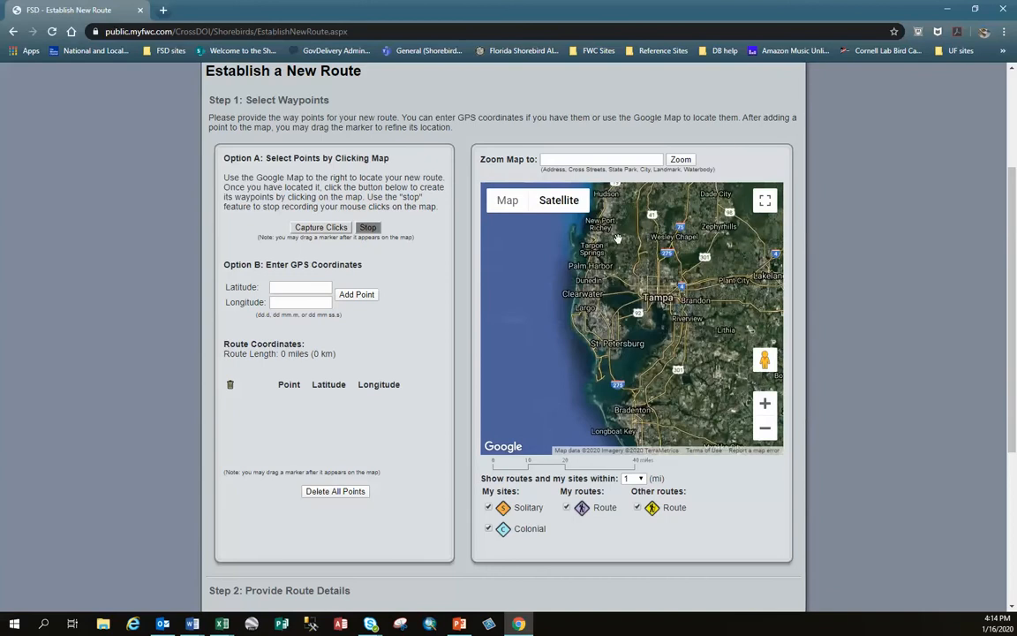
drag(631, 208, 652, 453)
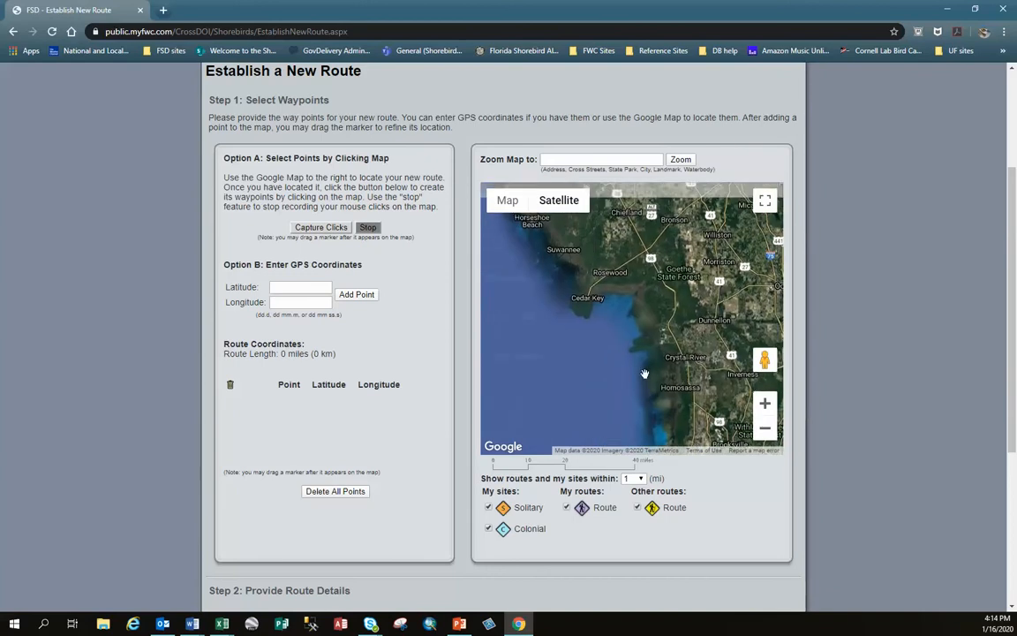
click(767, 407)
click(768, 407)
drag(669, 367, 556, 285)
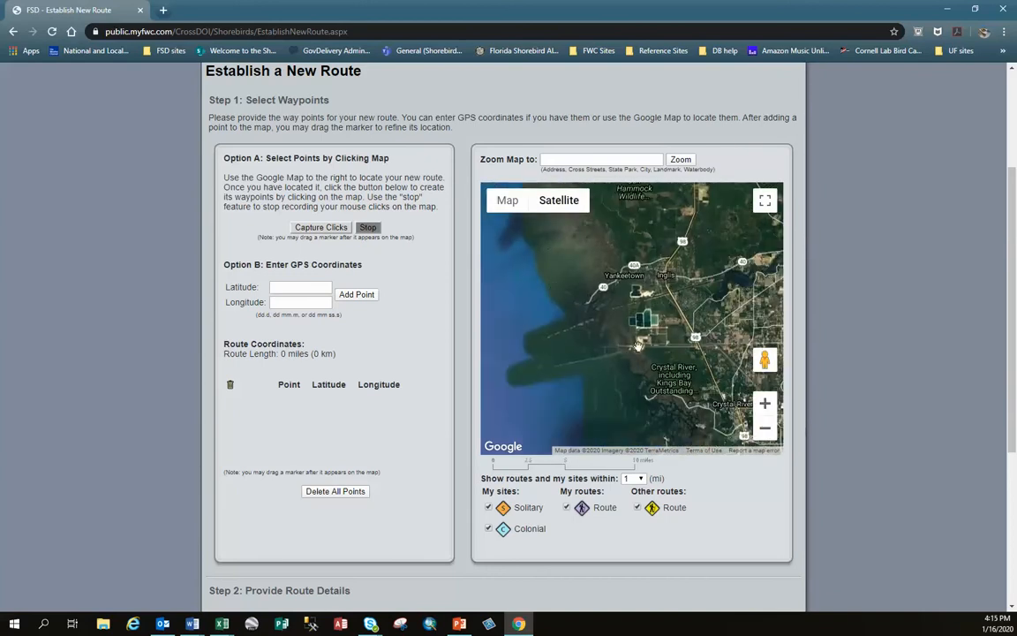
drag(650, 395, 690, 374)
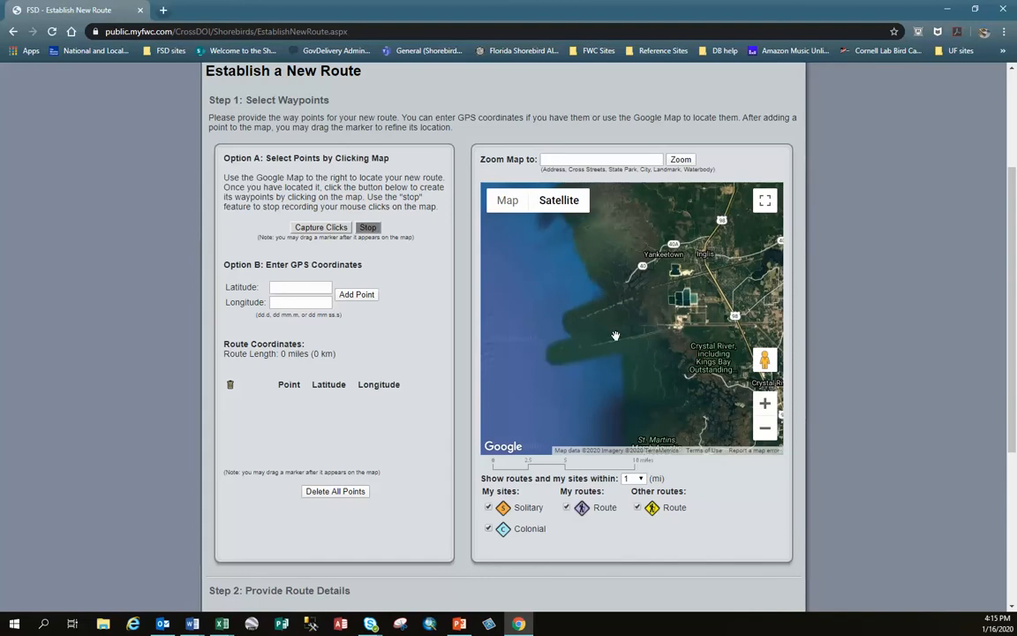
- Examine the Fort Island beach and the shoreline beside Crystal Bay as a candidate location for the new route
click(766, 404)
click(766, 405)
drag(626, 405, 717, 332)
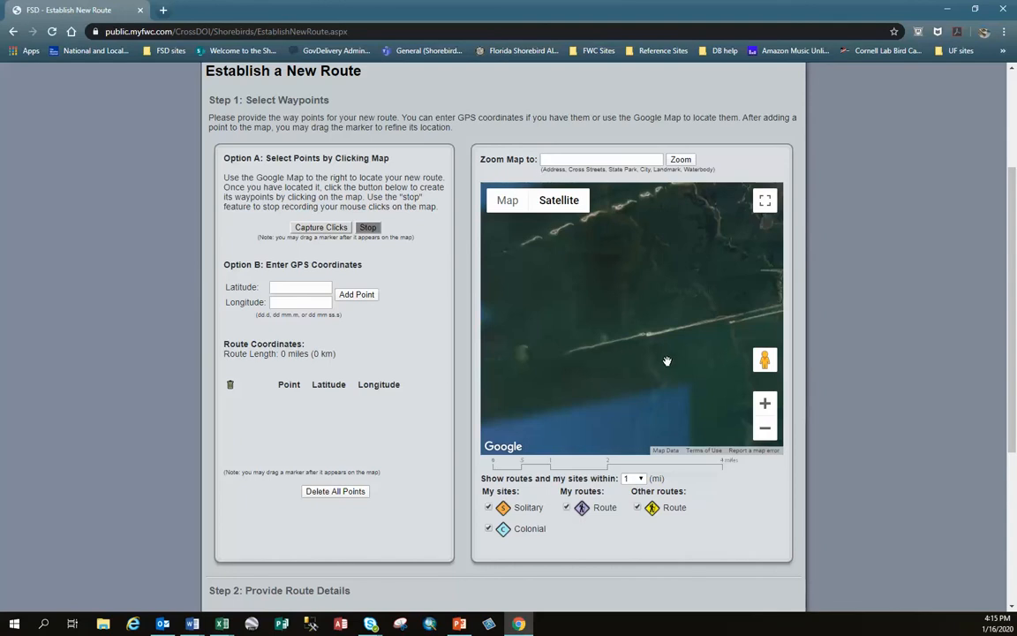
scroll(654, 327, down, 2)
scroll(721, 316, up, 2)
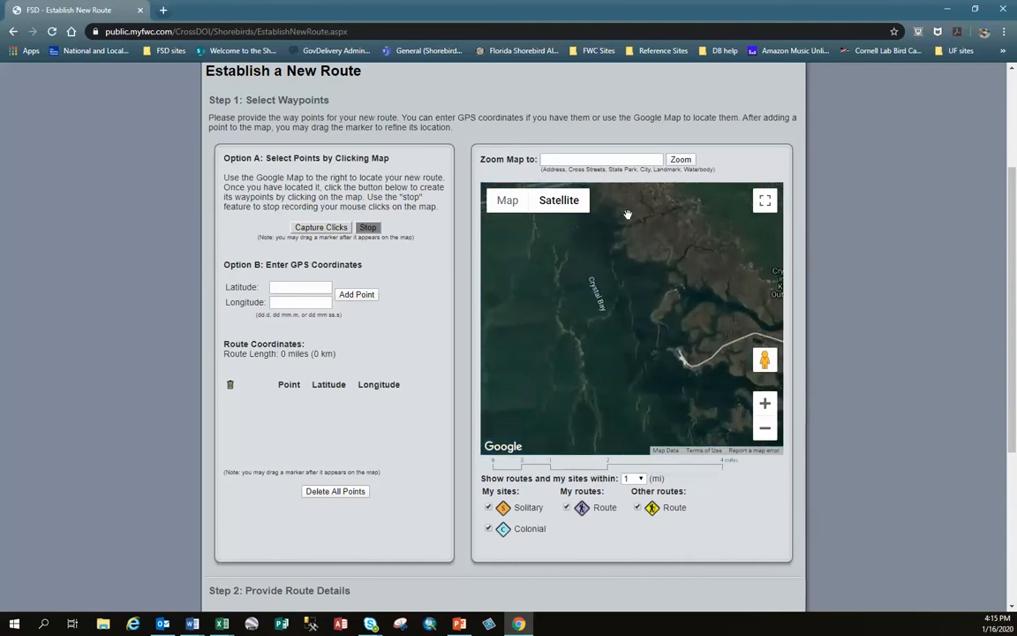
click(766, 403)
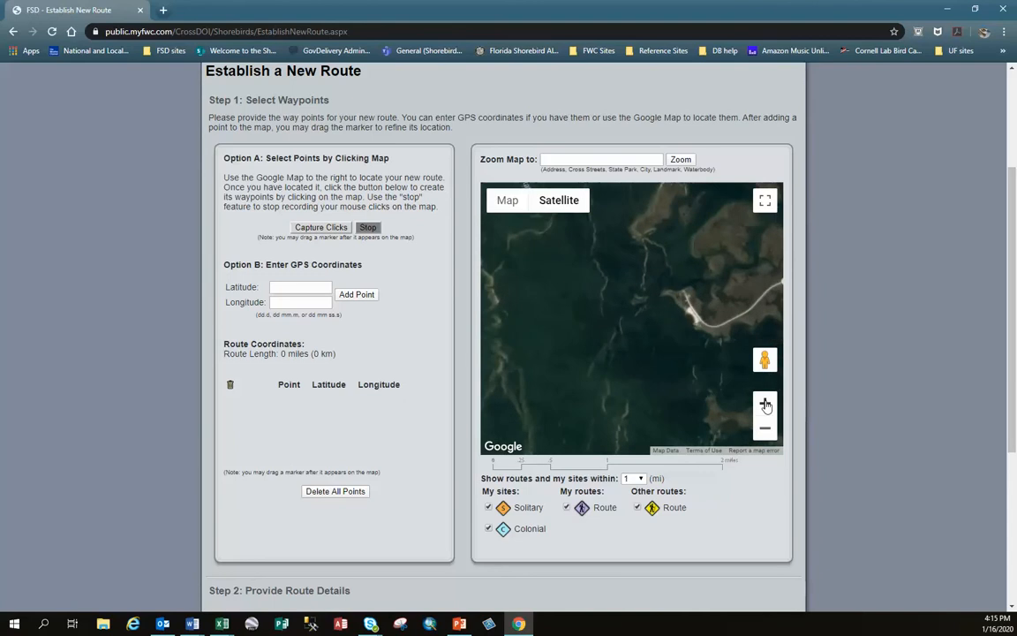
click(766, 404)
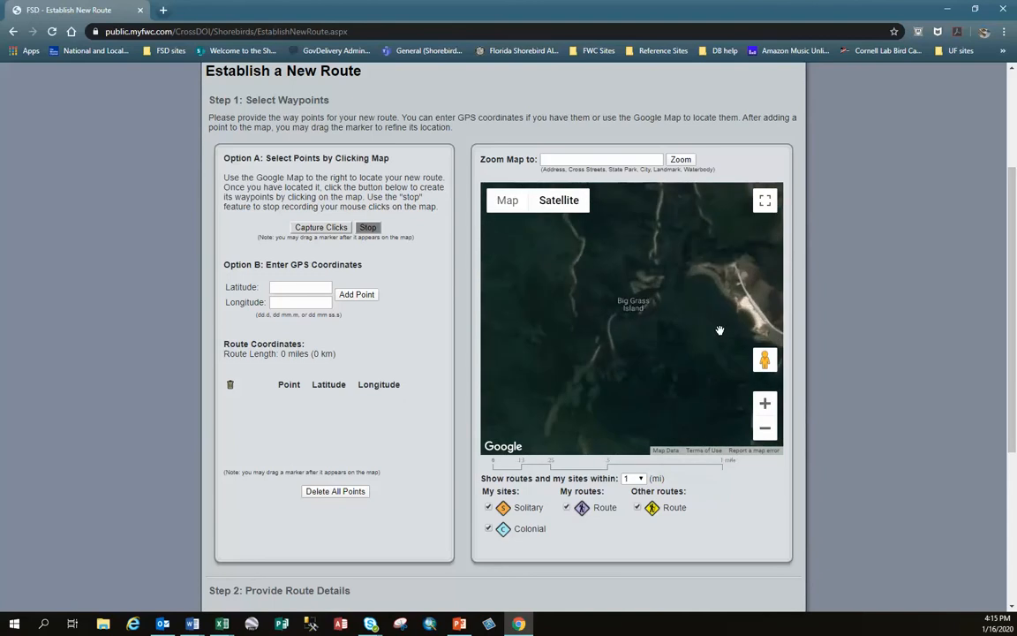
click(766, 404)
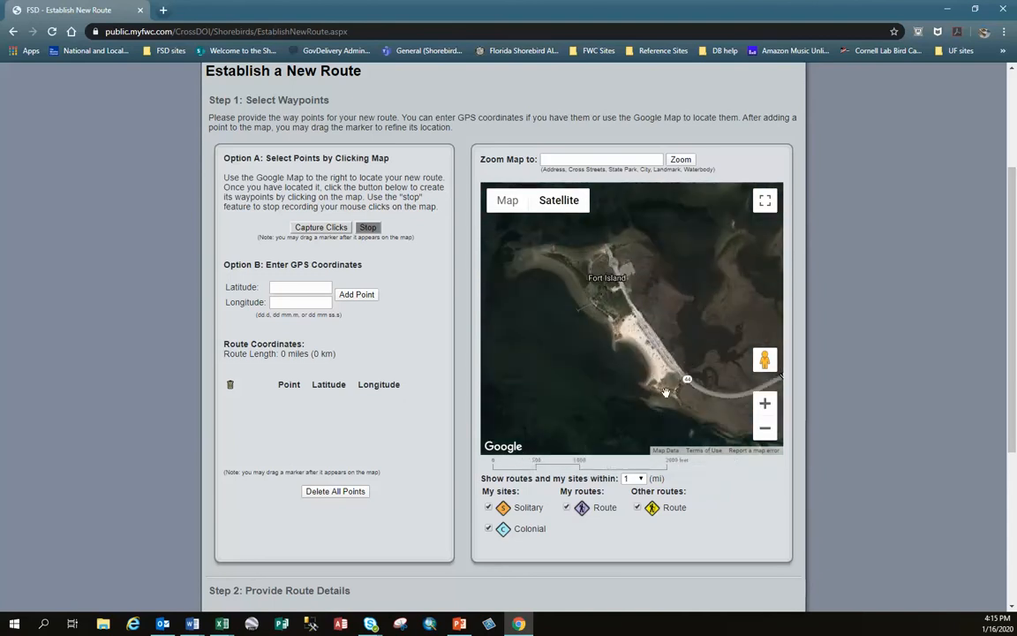
drag(666, 381, 647, 347)
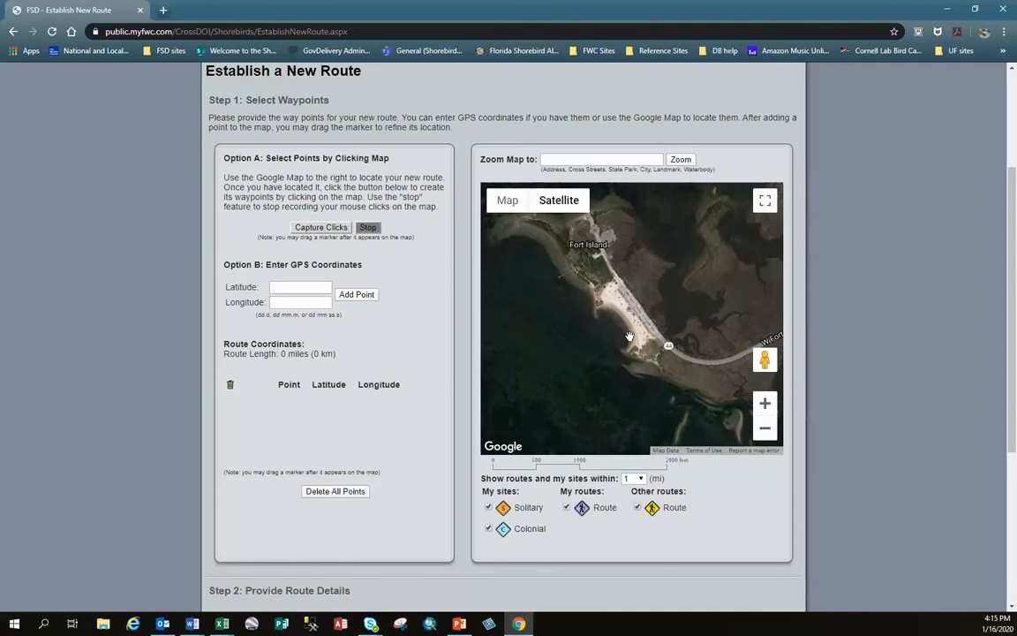
click(764, 404)
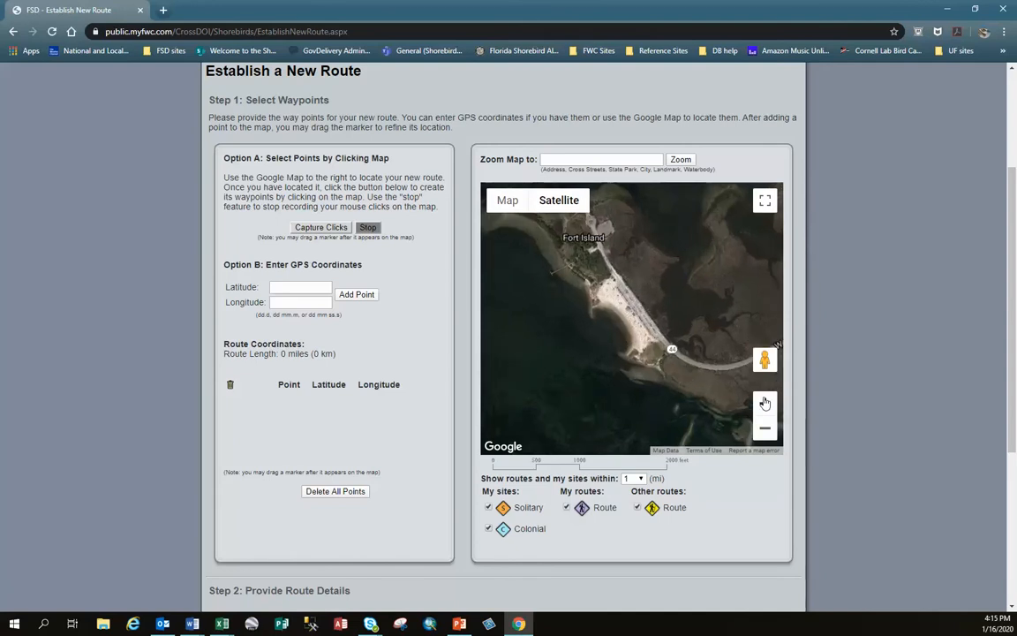
drag(604, 324, 625, 352)
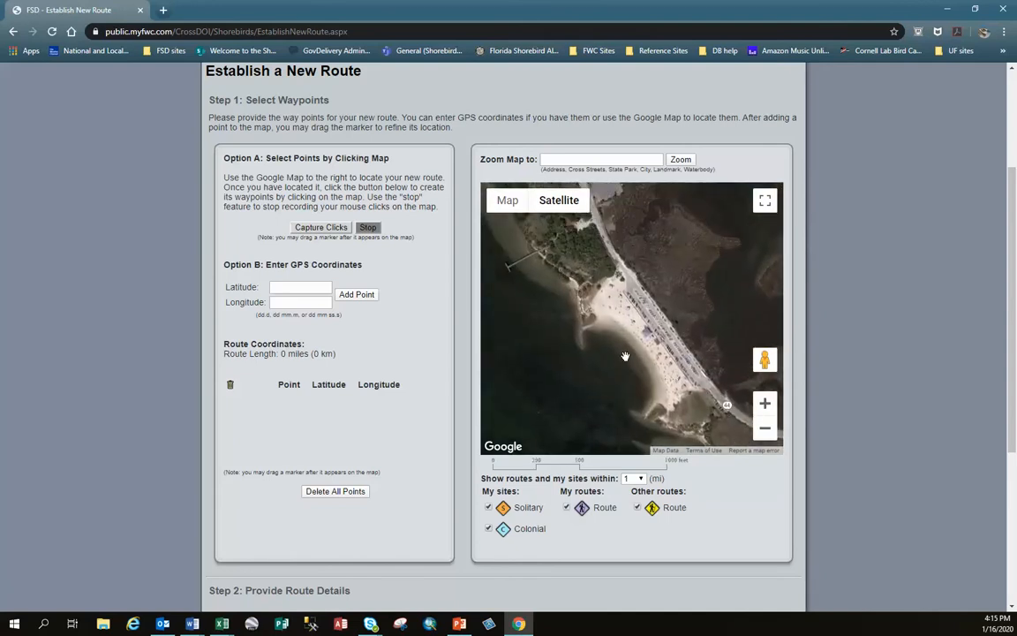
click(764, 404)
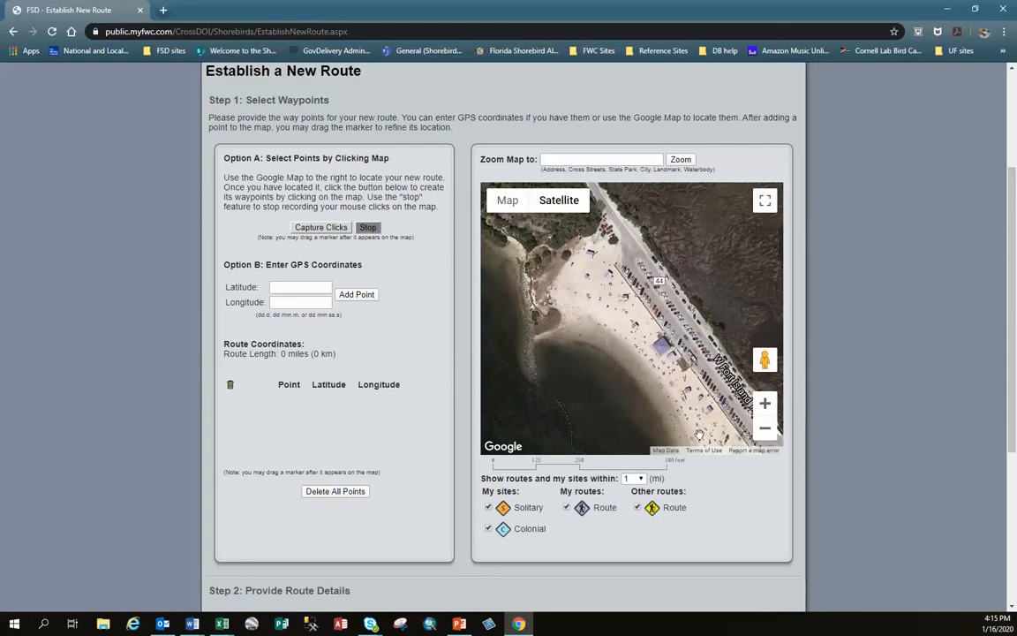
drag(707, 415, 669, 328)
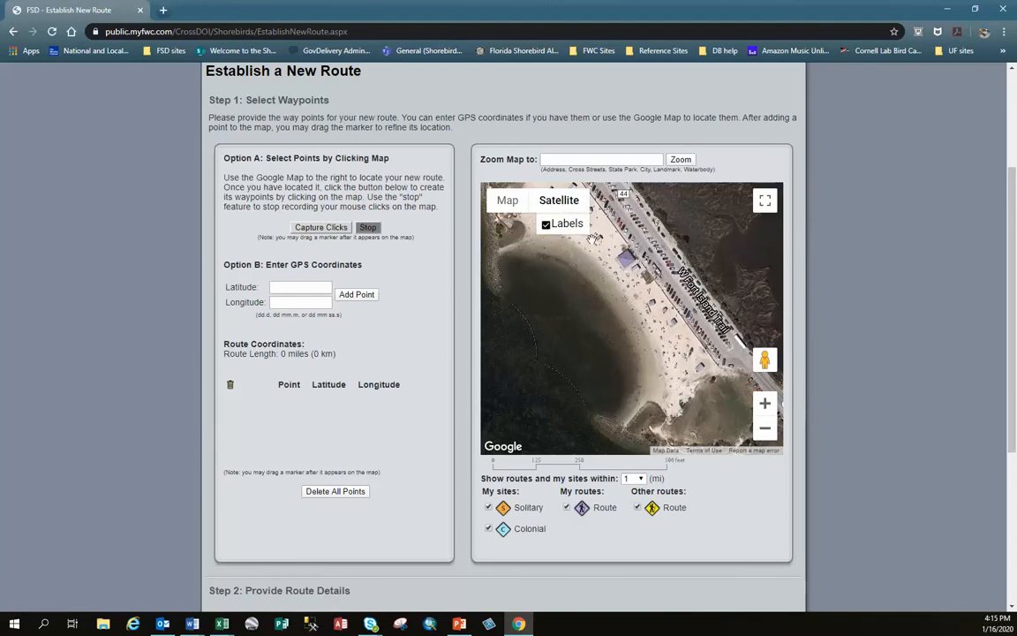
- Locate the narrow offshore spit northwest of Crystal Bay and examine the gap near its small sandy island
click(764, 429)
click(764, 429)
click(765, 429)
click(765, 430)
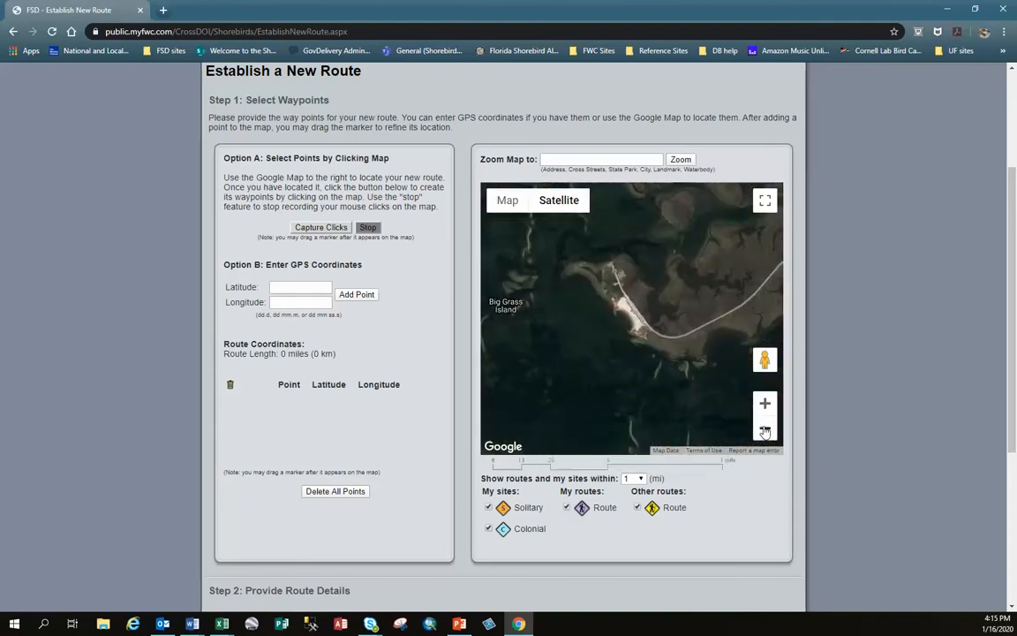
scroll(667, 383, up, 4)
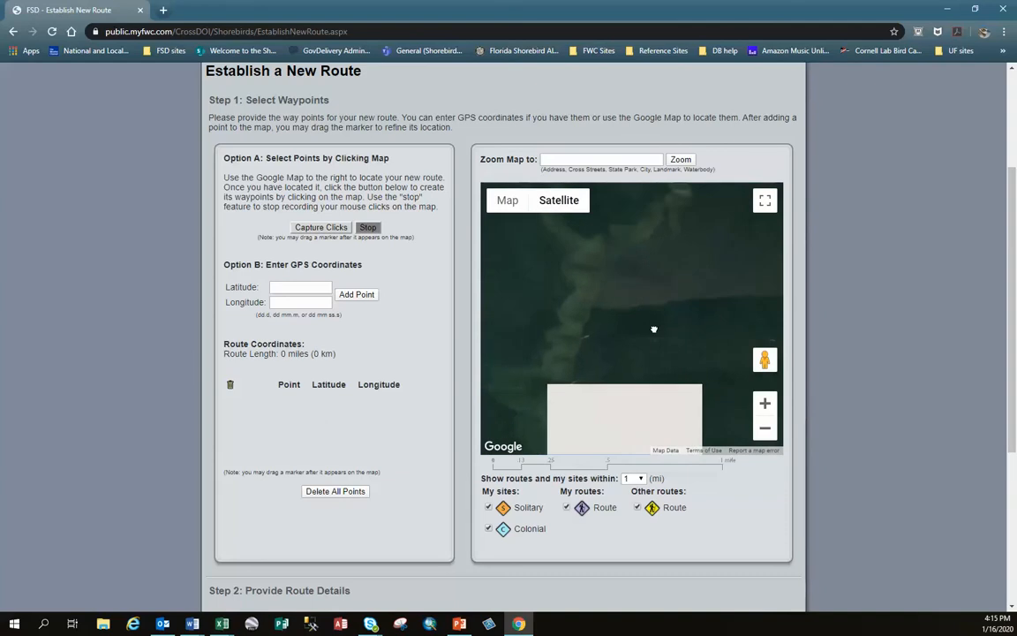
click(766, 428)
click(764, 428)
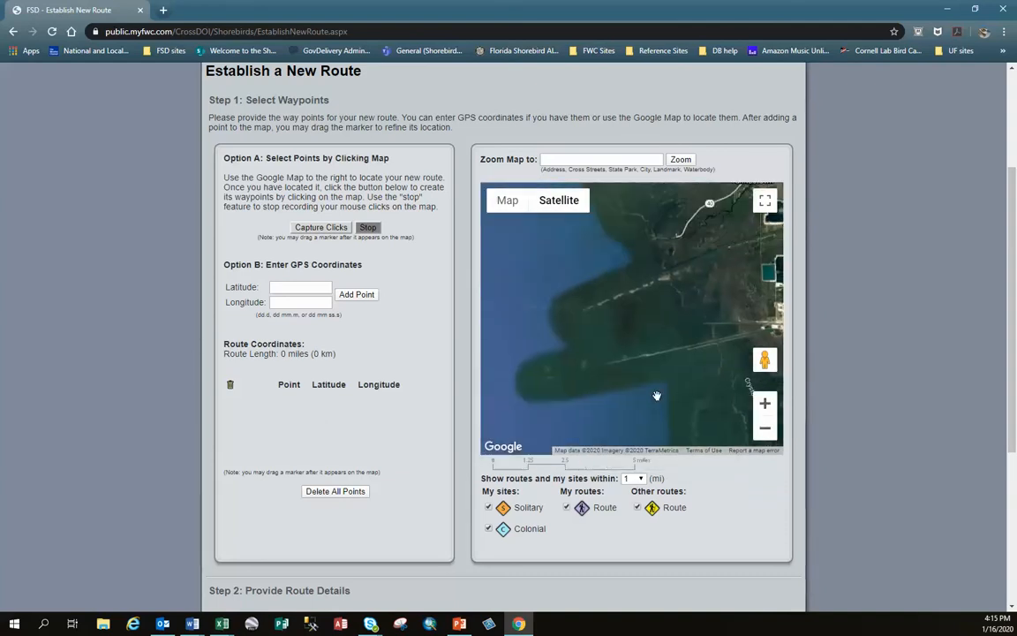
scroll(633, 325, up, 2)
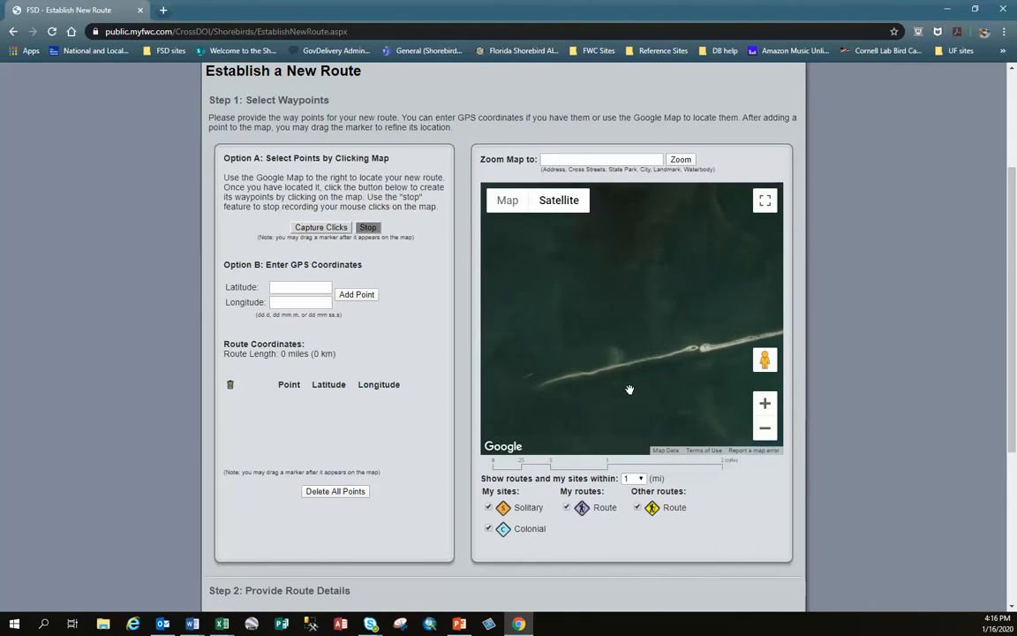
scroll(659, 332, up, 2)
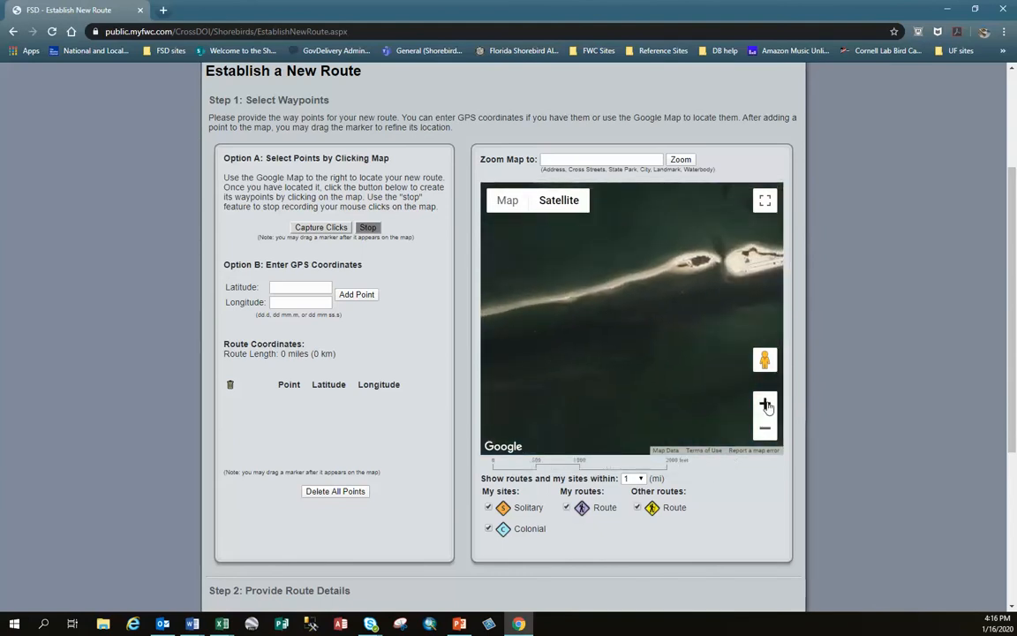
click(765, 403)
drag(737, 349, 639, 356)
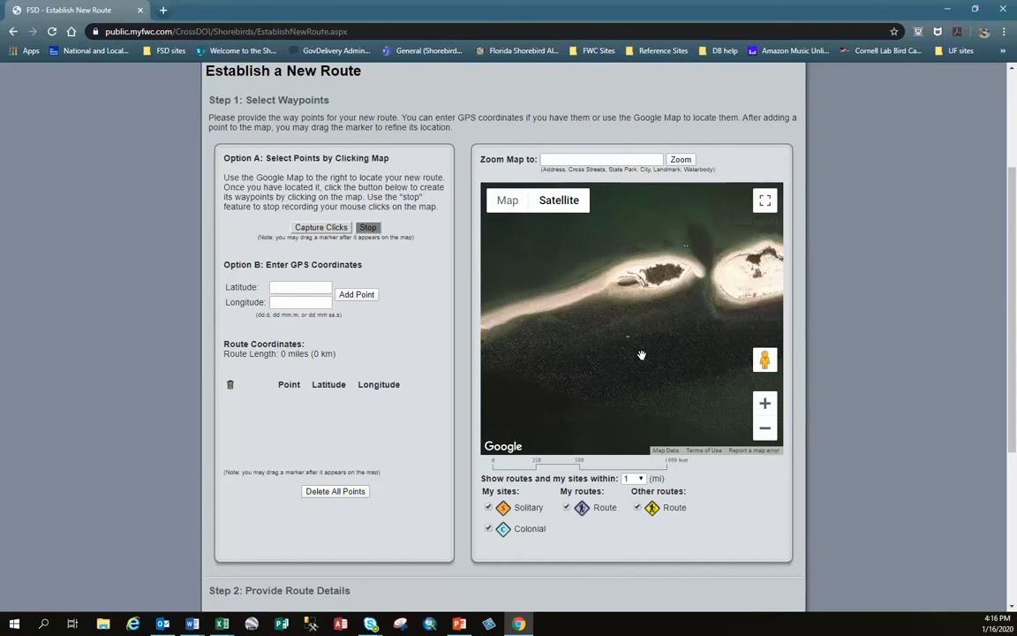
- Start capturing route points on the map and place waypoints 1 to 8 westward from the gap, along the spit's northern shore
click(322, 229)
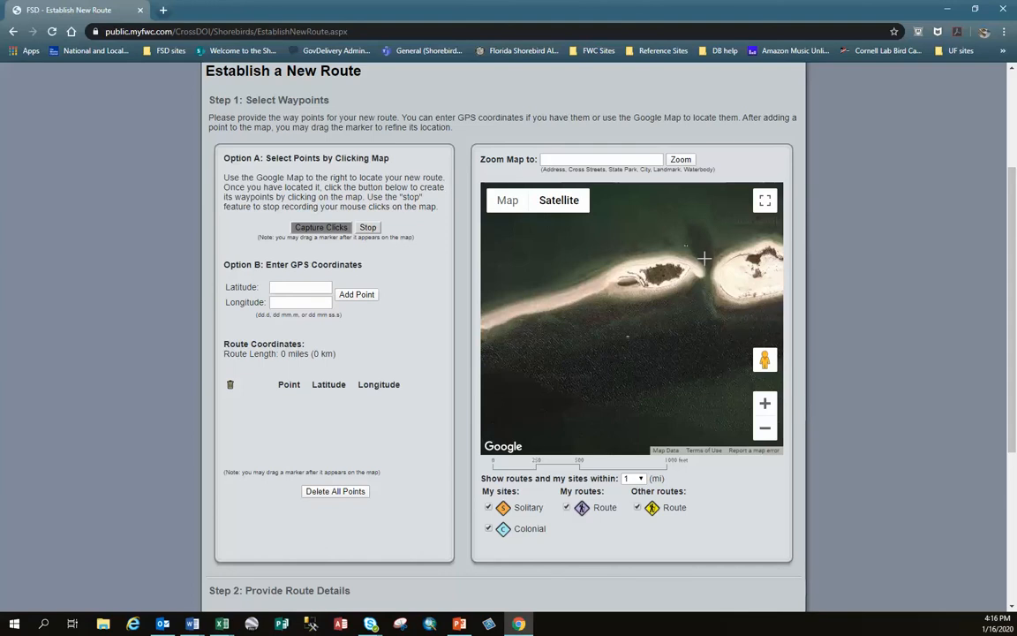
click(703, 258)
click(691, 253)
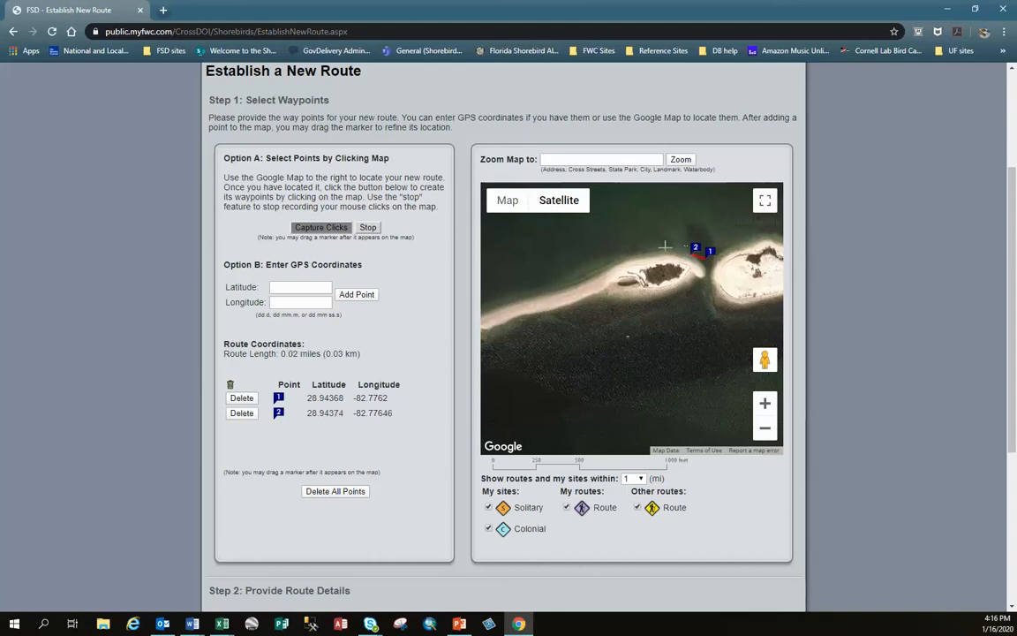
click(665, 246)
click(637, 251)
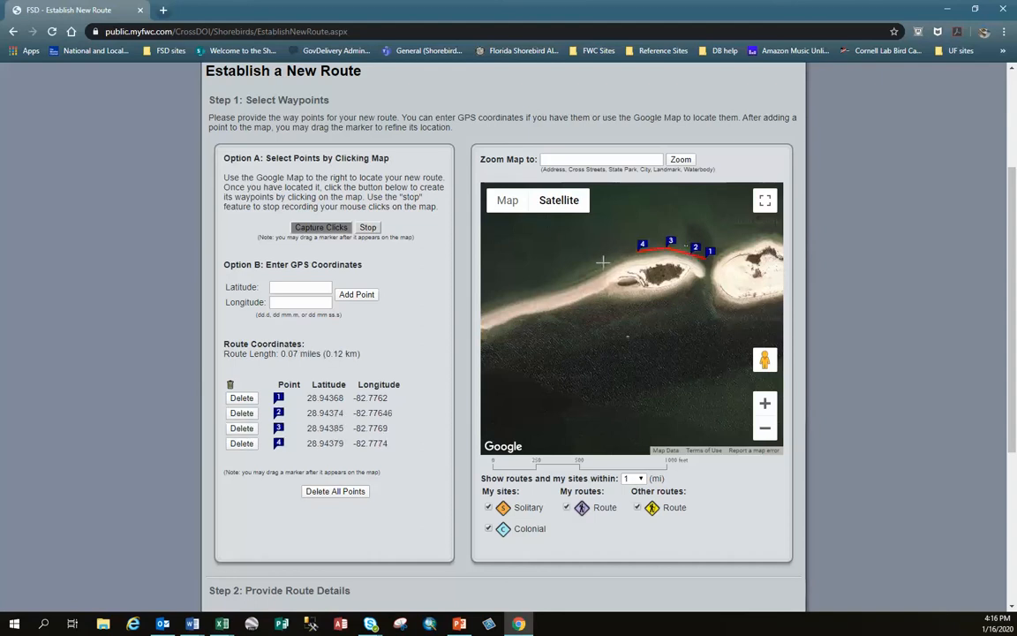
click(603, 260)
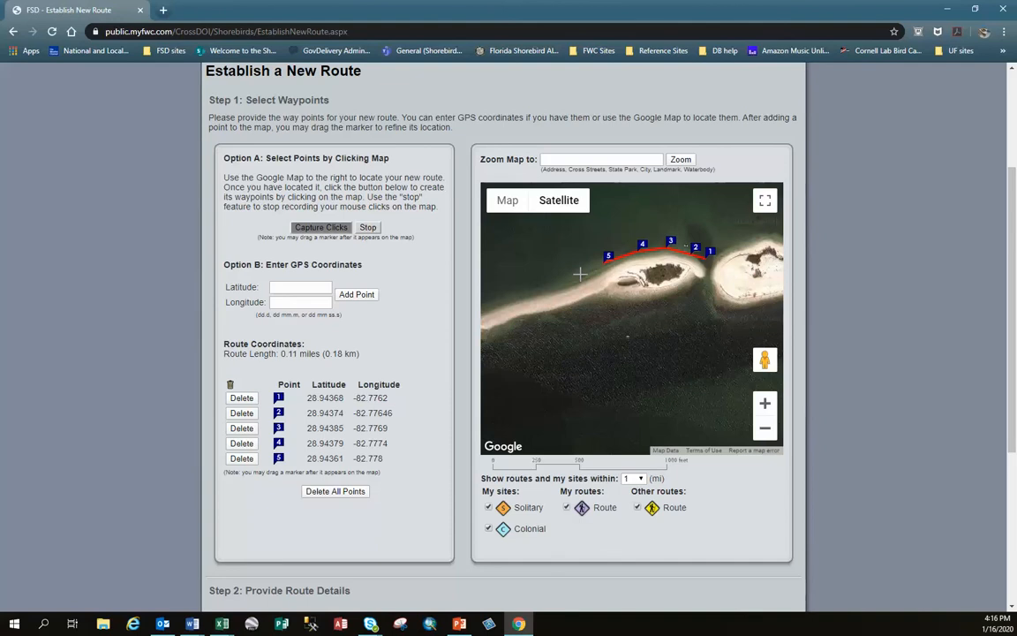
click(581, 272)
click(555, 283)
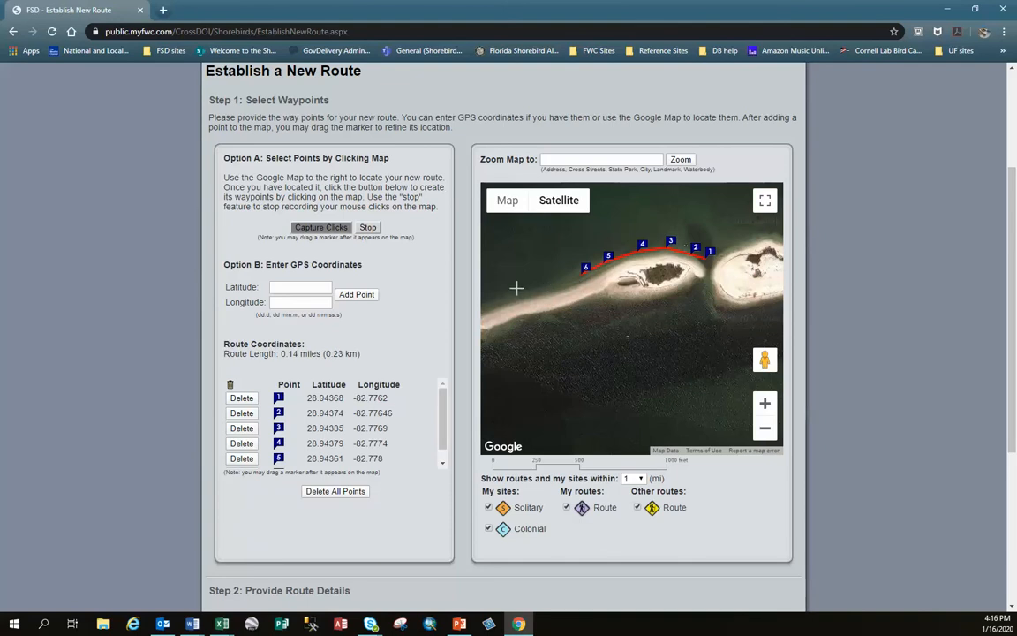
click(492, 302)
- Continue the route westward along the spit's northern shore with waypoints 9 to 13
drag(515, 332, 634, 300)
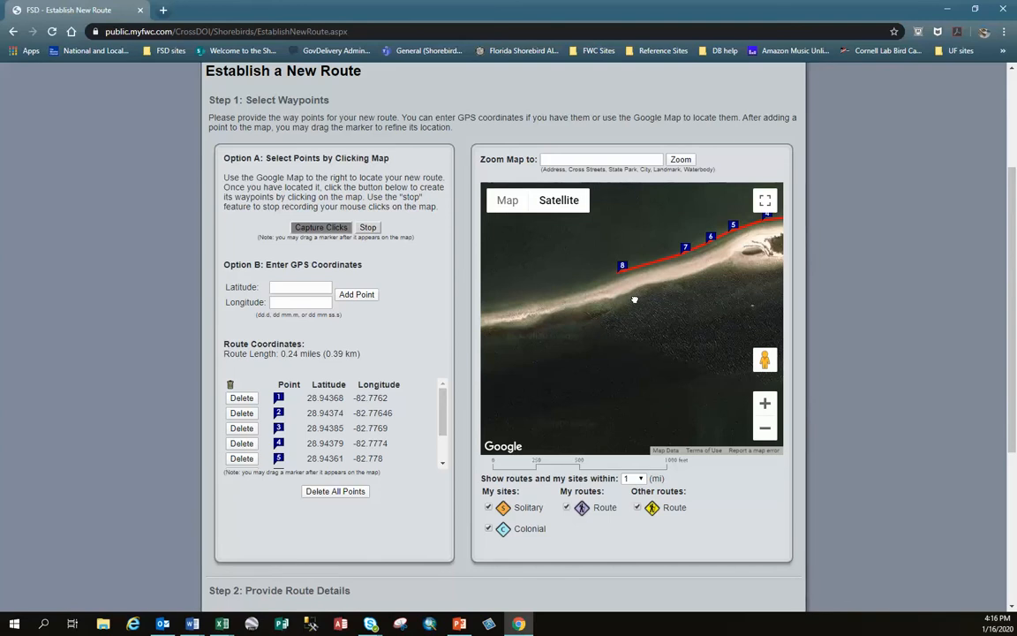
mouse_move(634, 301)
mouse_down()
mouse_move(724, 262)
mouse_move(788, 266)
mouse_up()
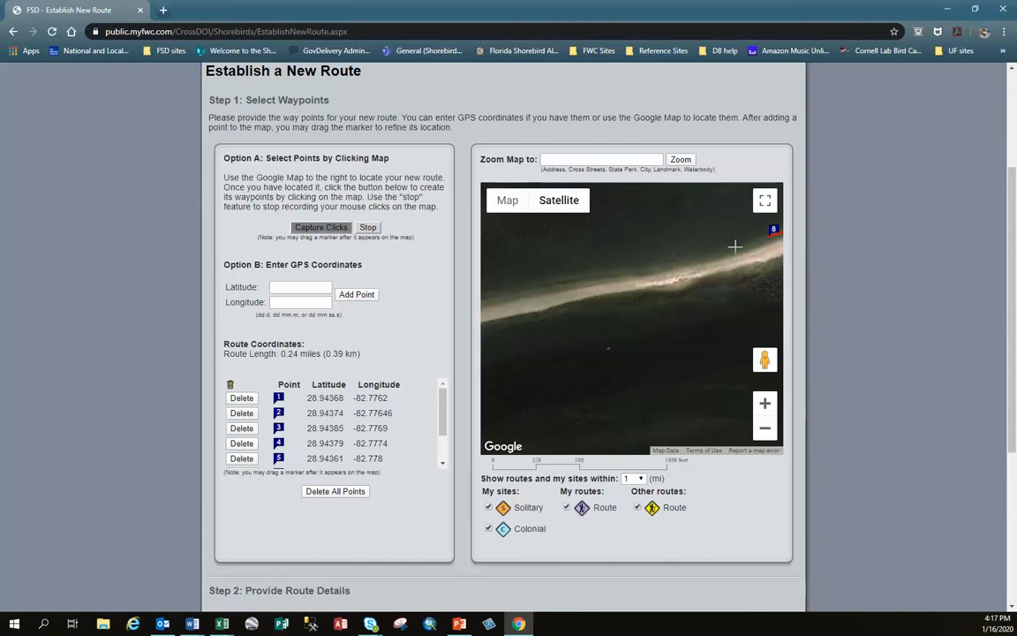
click(734, 247)
click(629, 270)
click(518, 288)
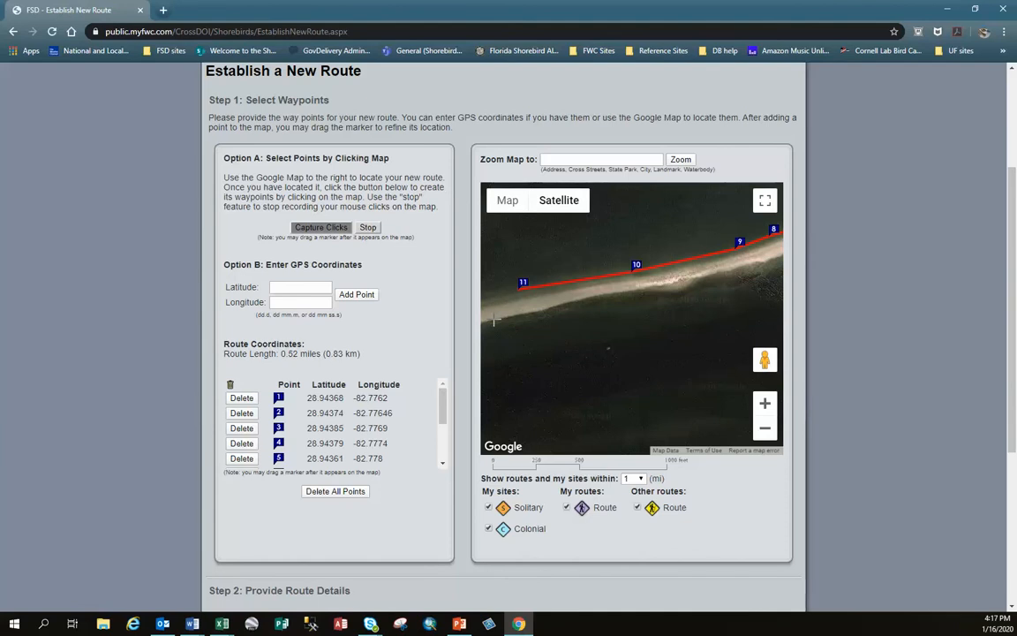
drag(592, 318, 773, 283)
click(688, 276)
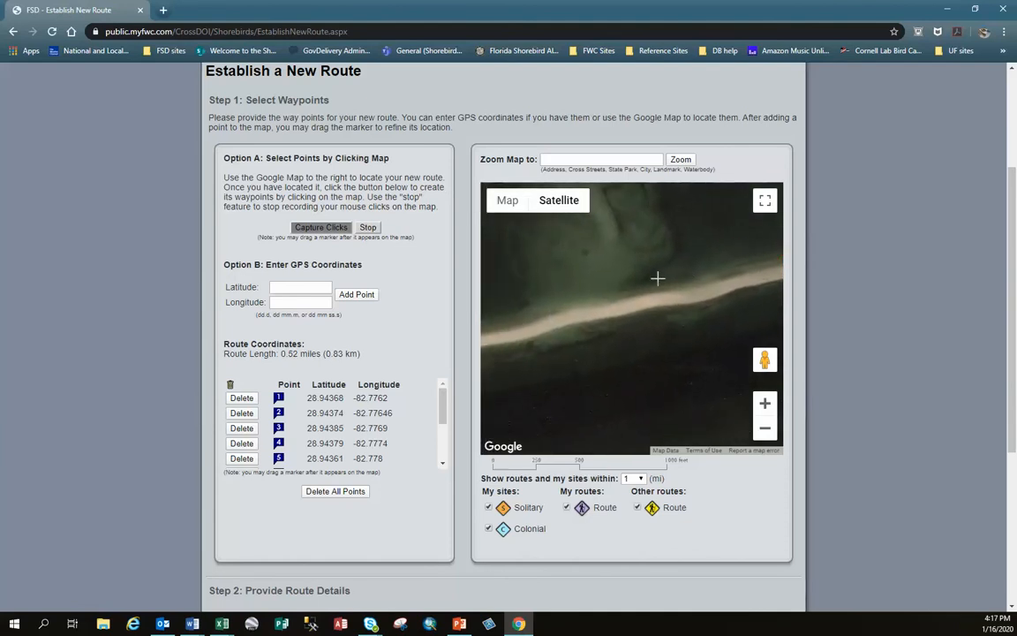
click(549, 304)
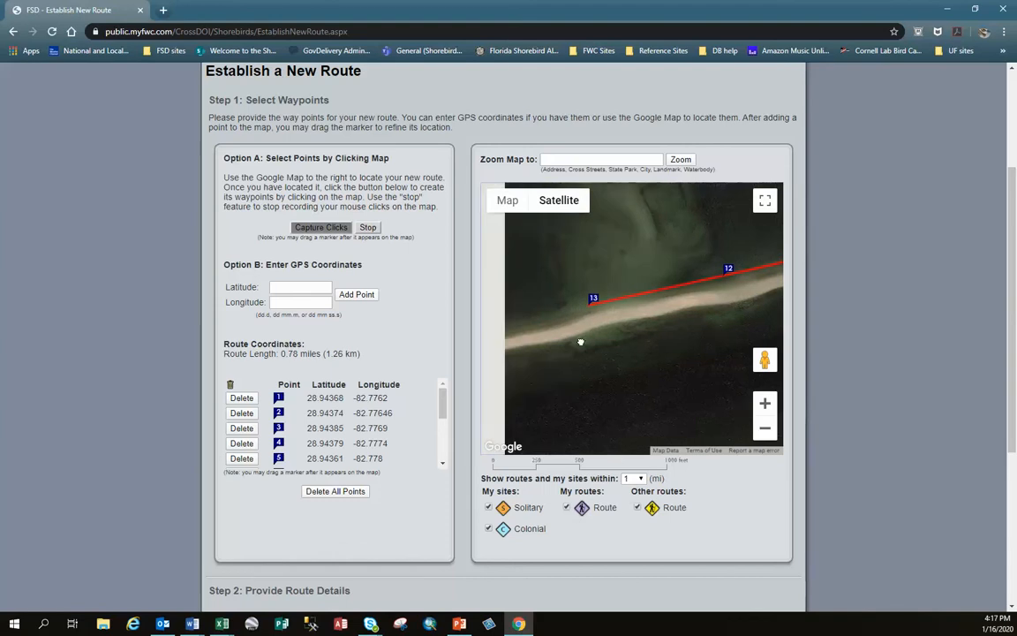
- Extend the route around the spit's bend to its western tip with waypoints 14 to 19
drag(583, 341, 783, 313)
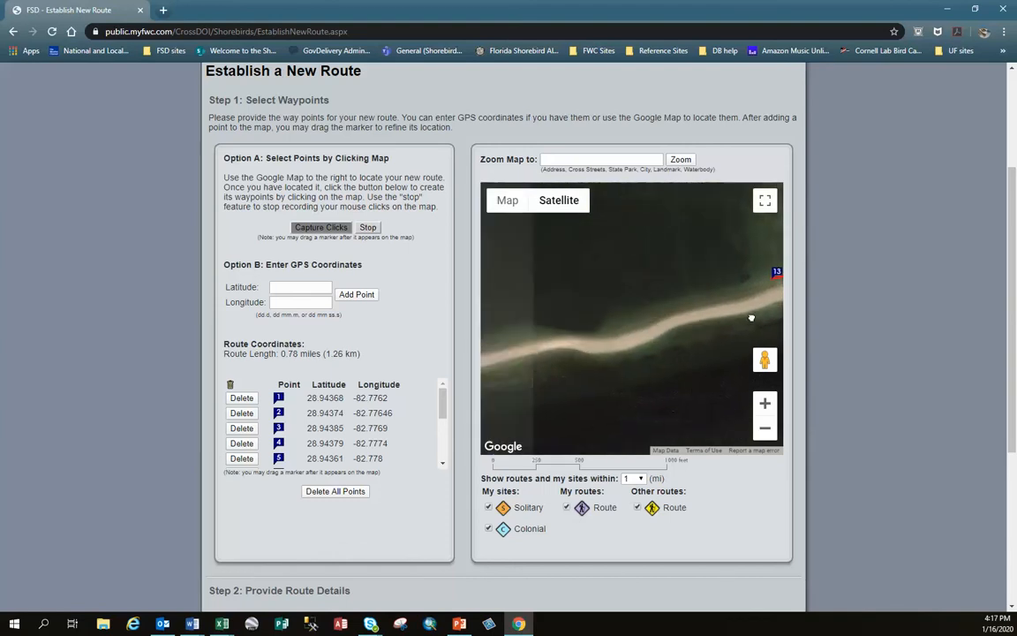
click(688, 298)
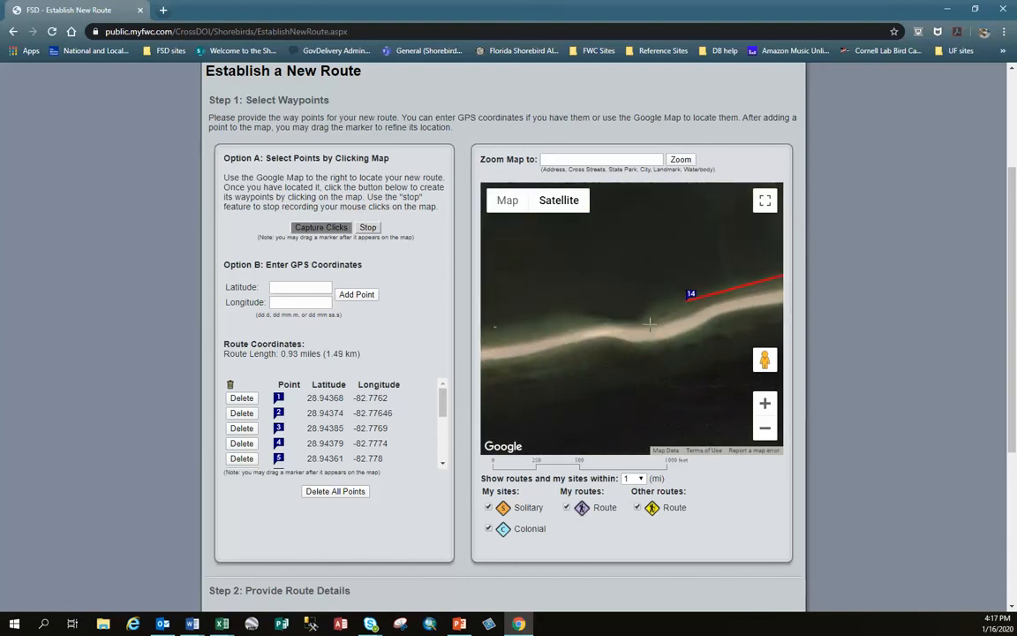
click(656, 321)
click(494, 336)
mouse_move(516, 363)
mouse_down()
mouse_move(690, 353)
mouse_move(774, 315)
mouse_up()
click(775, 314)
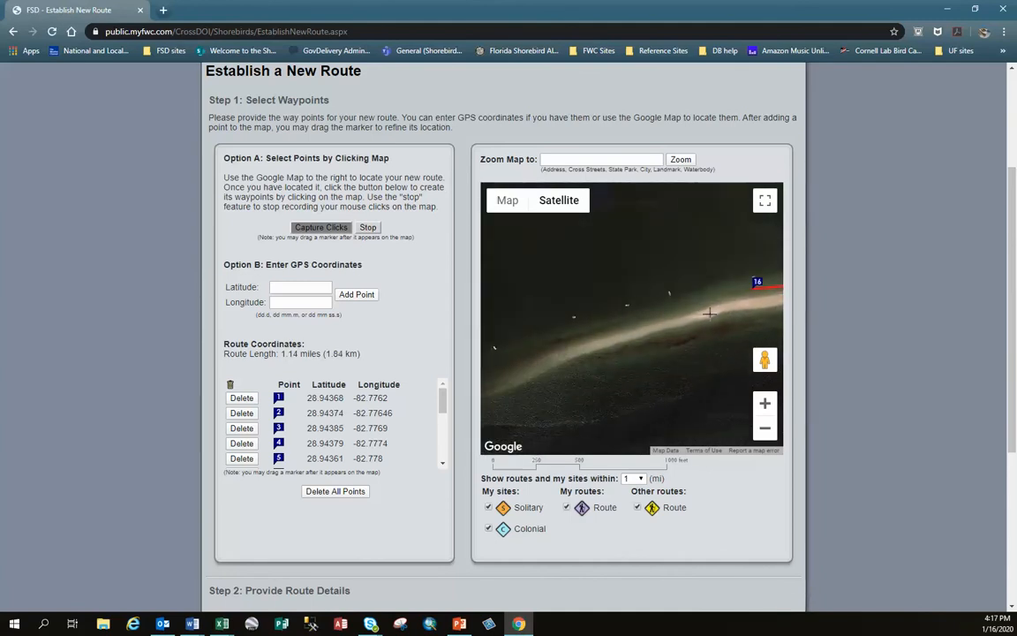
click(625, 321)
click(506, 365)
- Place waypoint 20 southwest of the spit's western tip and delete it from the route coordinates
mouse_move(505, 390)
mouse_down()
mouse_move(589, 378)
mouse_move(661, 335)
mouse_up()
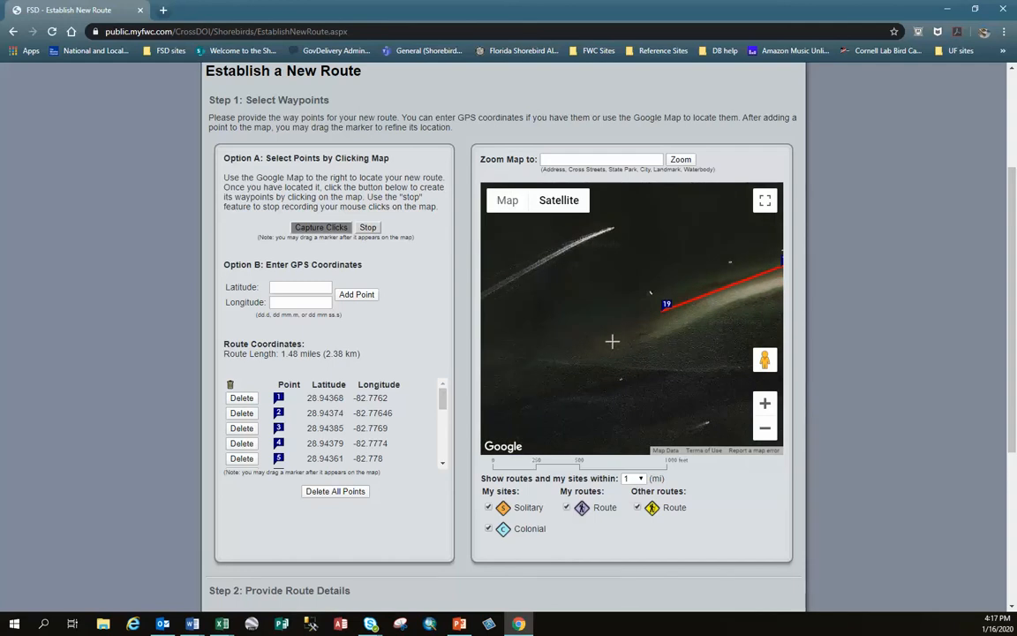
click(564, 363)
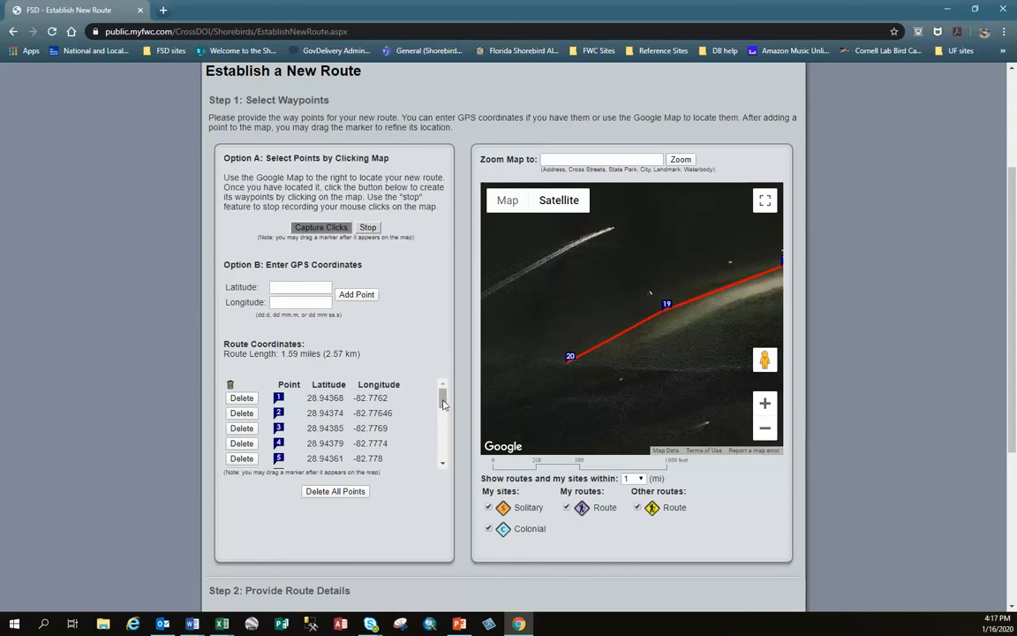
drag(444, 403, 455, 458)
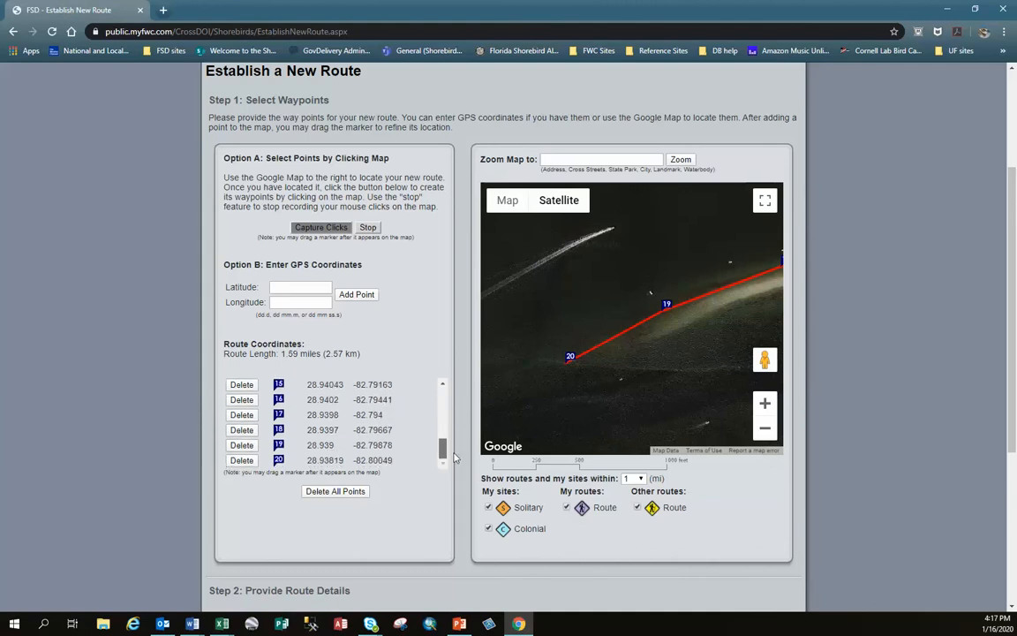
click(241, 460)
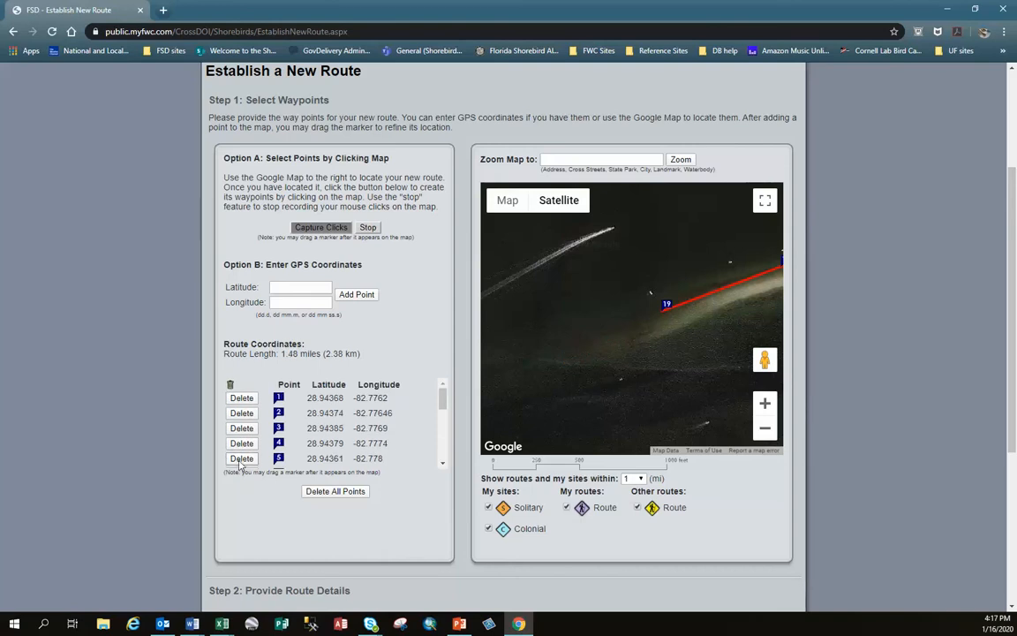
click(765, 429)
click(765, 429)
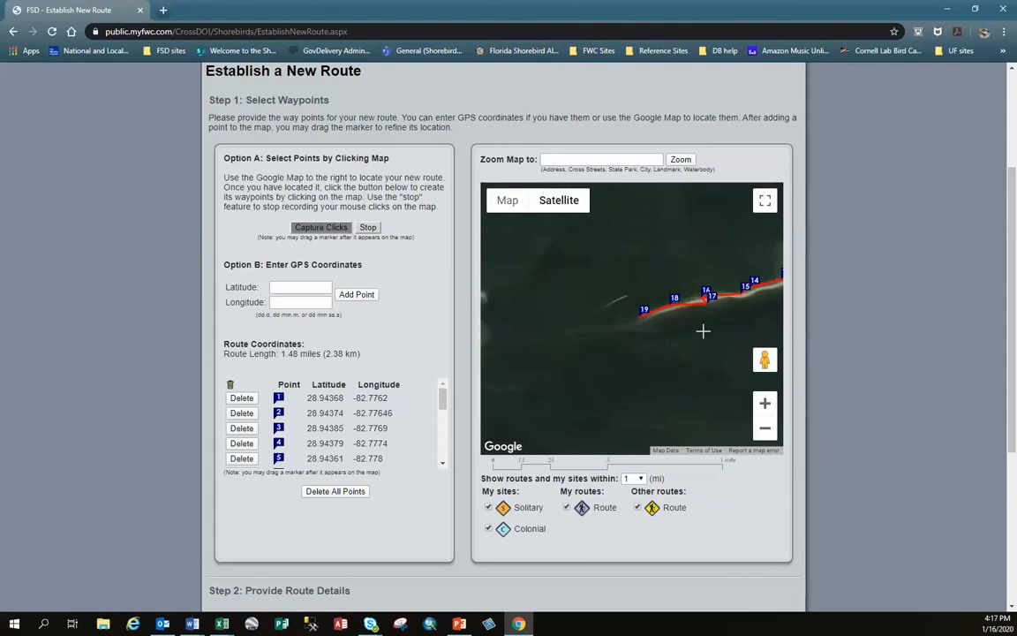
drag(703, 330, 580, 366)
click(580, 366)
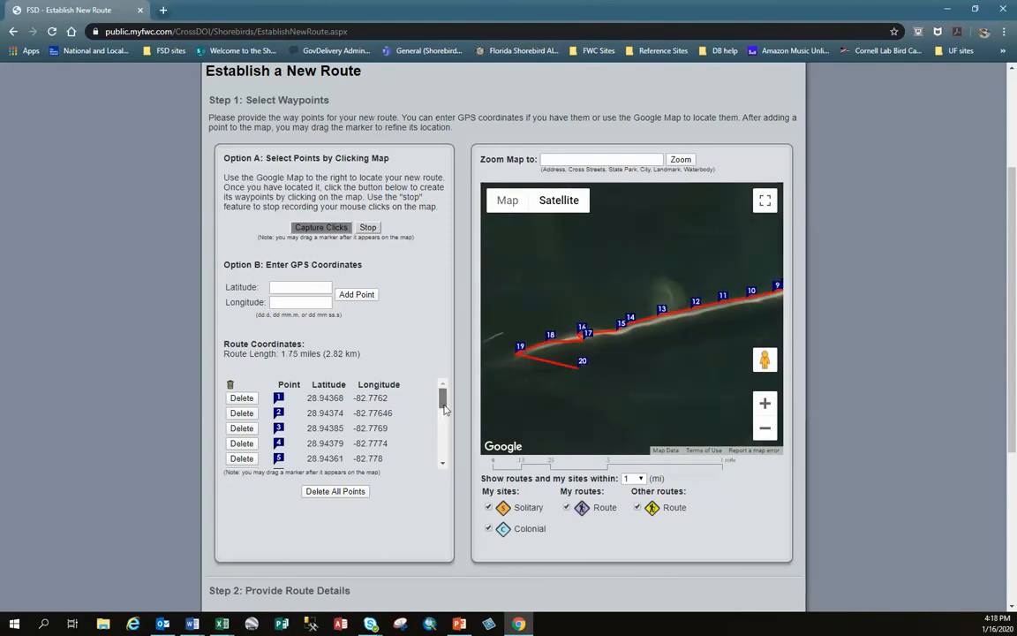
scroll(444, 408, down, 3)
click(239, 412)
click(765, 404)
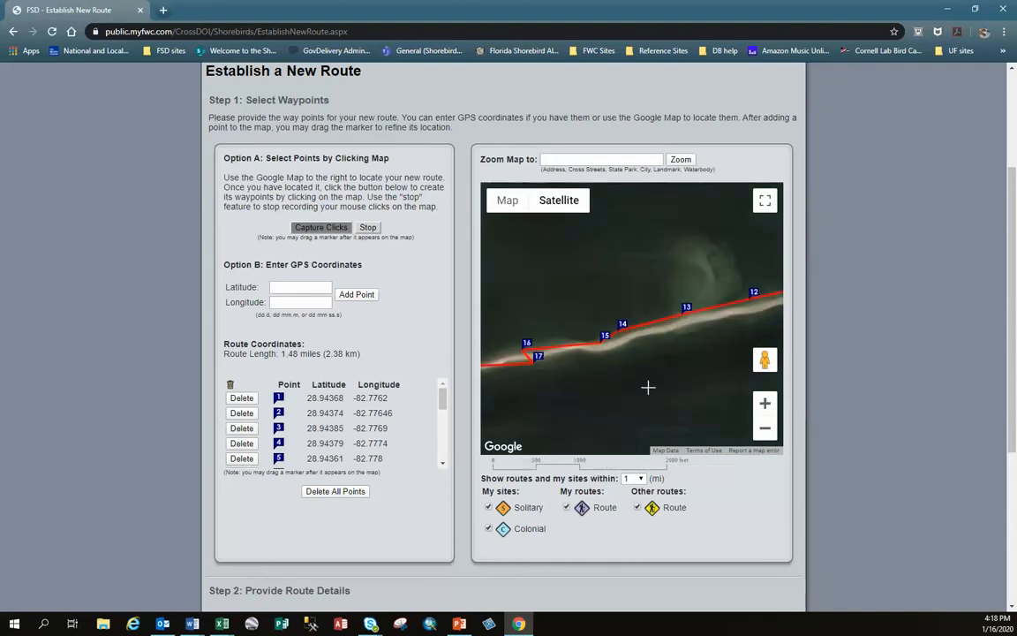
drag(648, 386, 726, 360)
click(658, 354)
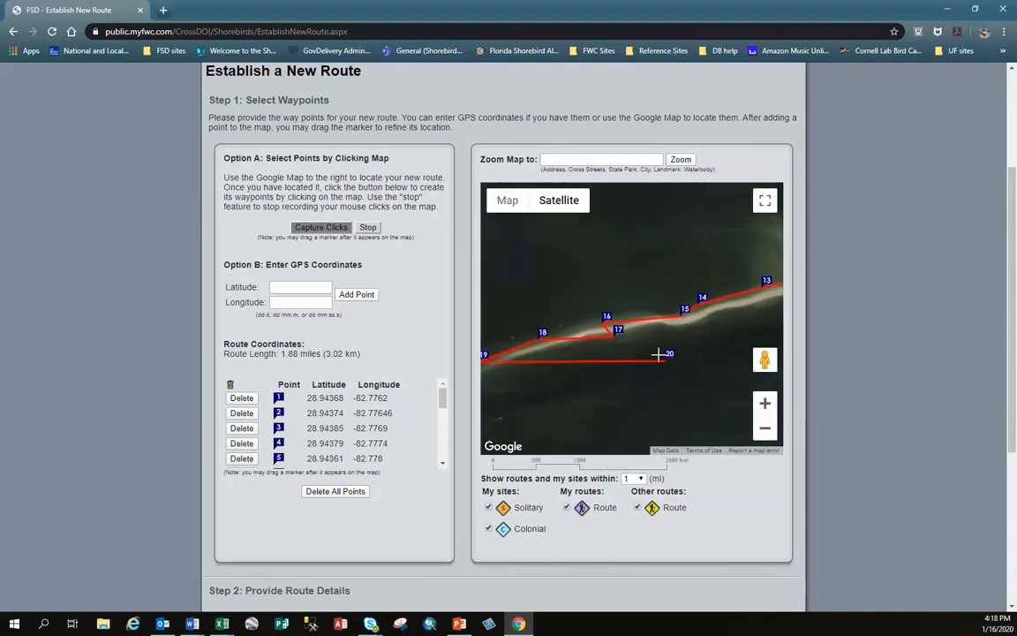
scroll(316, 456, down, 3)
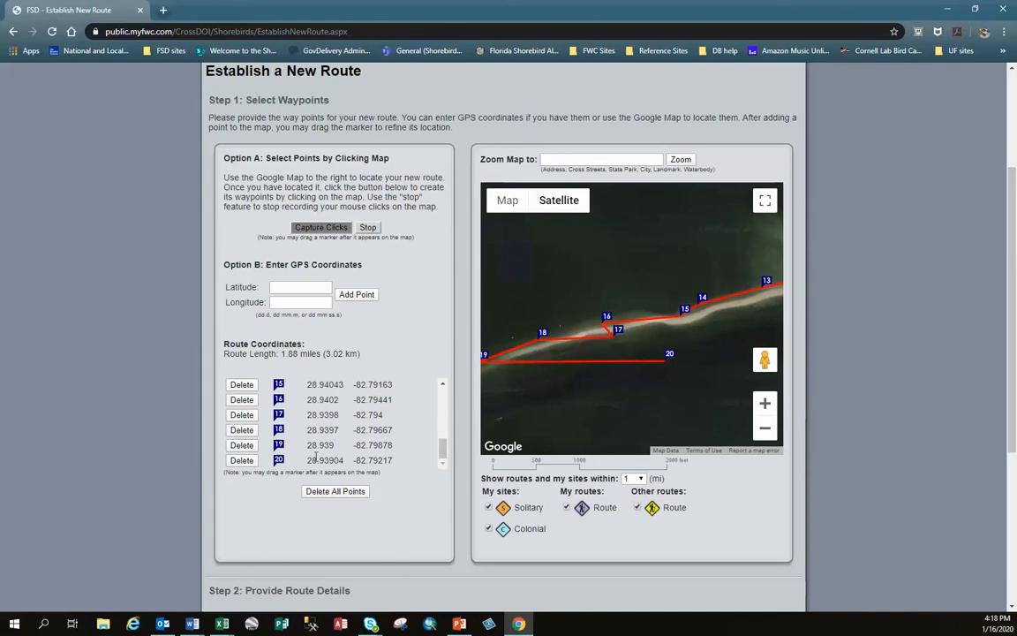
click(241, 460)
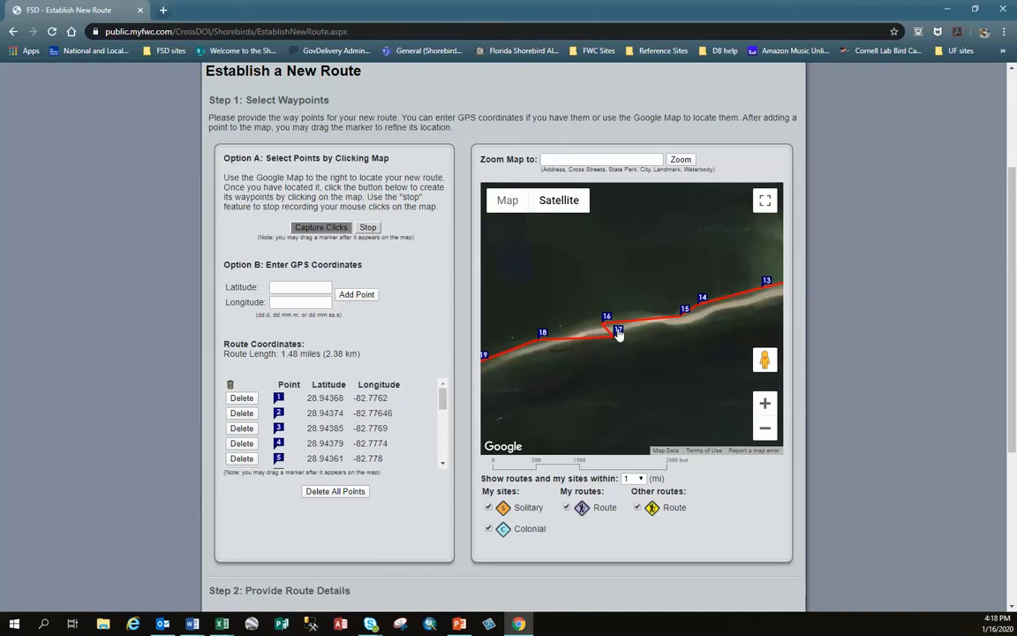
- Move waypoint 17 to just west of waypoint 16 on the spit's northern shore, and shift waypoint 15 slightly northwest off the sand
drag(619, 332, 584, 321)
drag(586, 323, 586, 325)
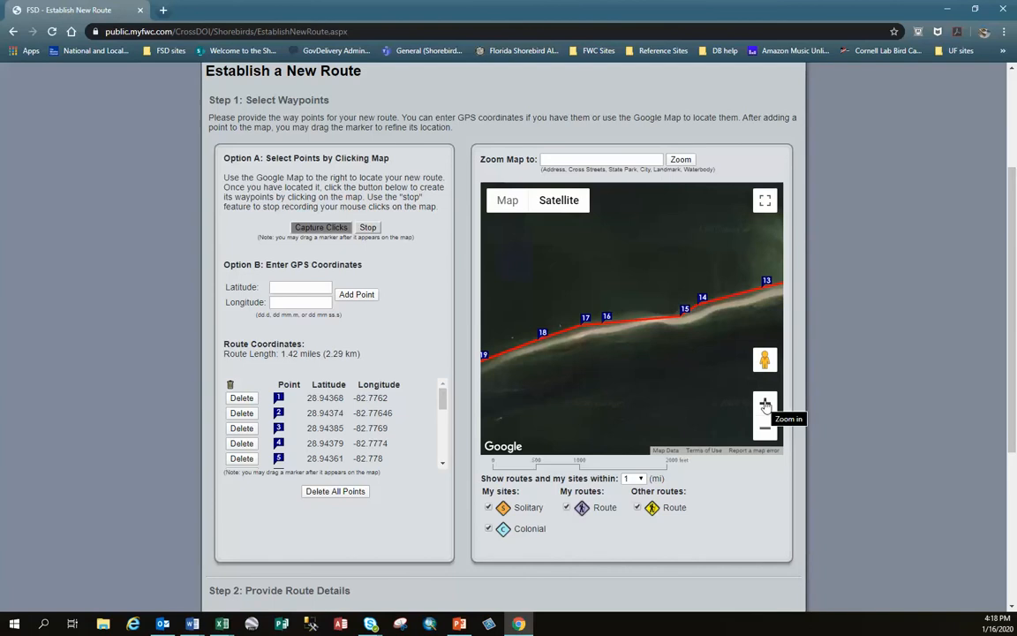
drag(686, 316, 677, 302)
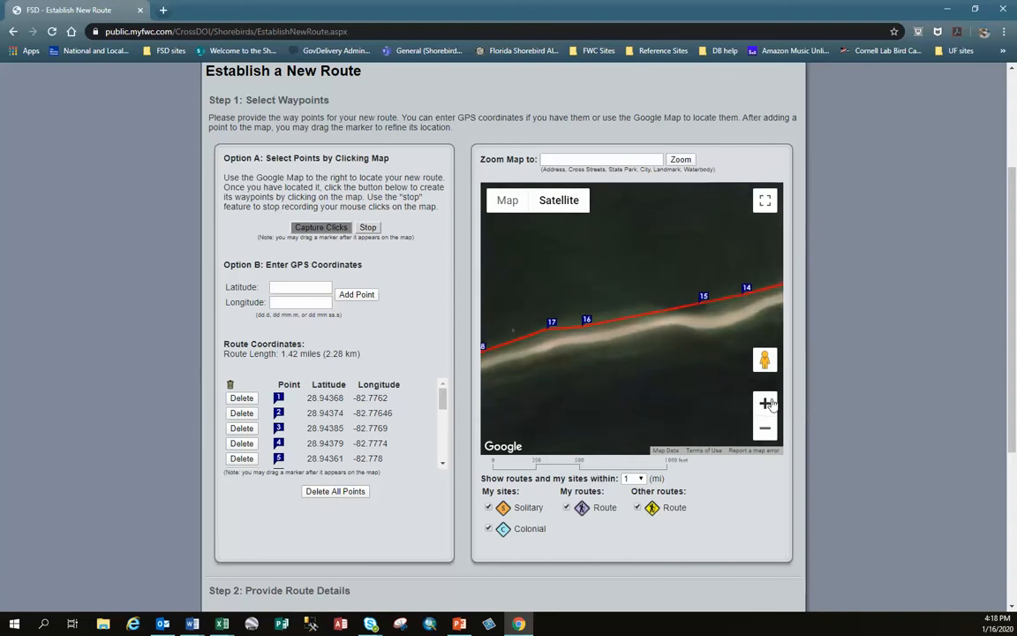
click(766, 430)
click(766, 430)
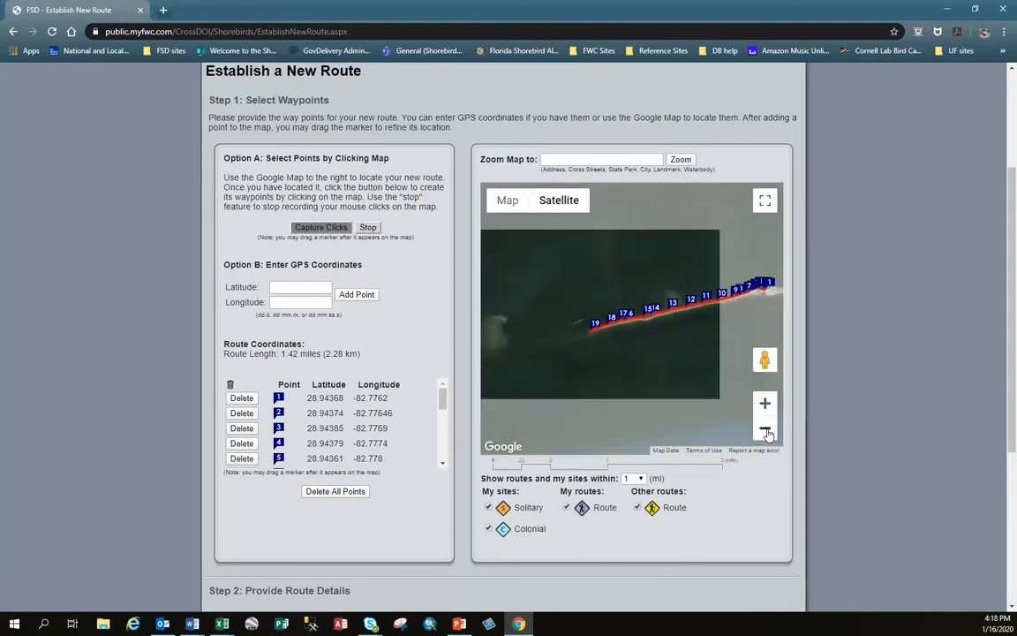
drag(719, 343, 667, 336)
click(669, 334)
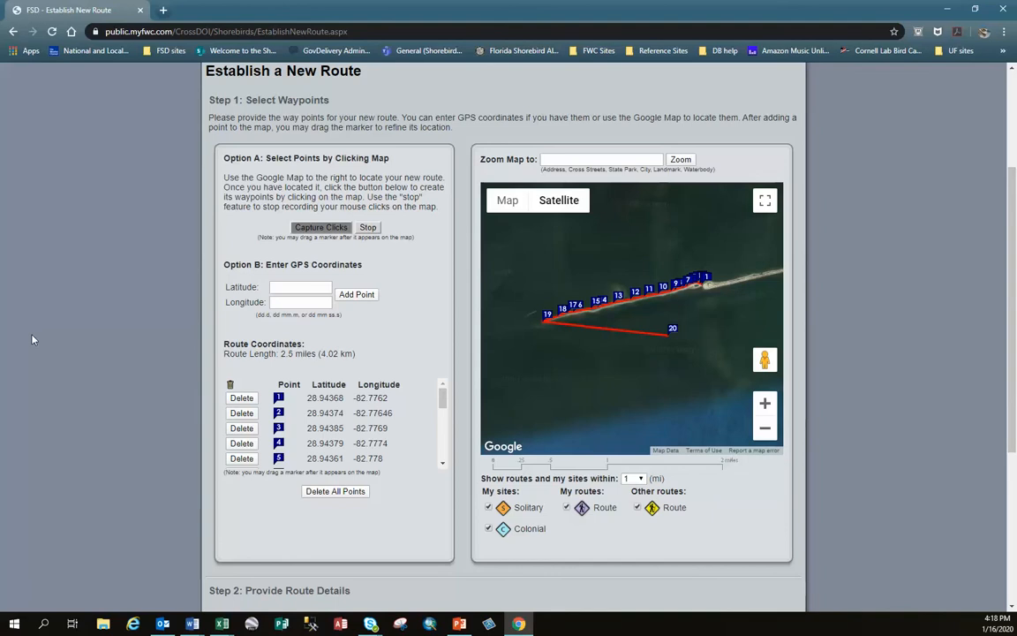
scroll(371, 455, down, 3)
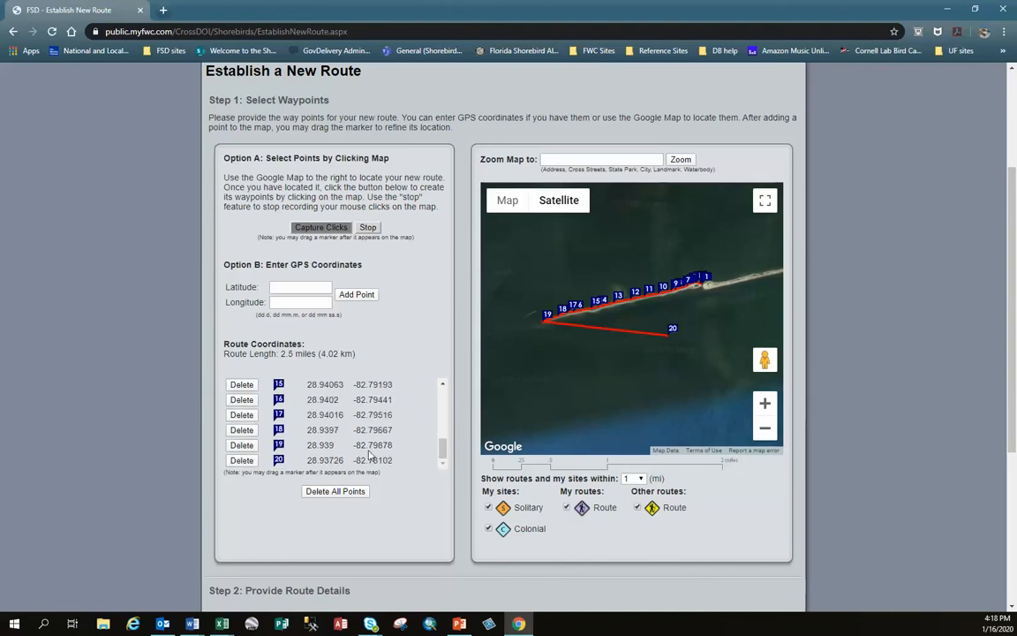
click(241, 460)
- Name the new Citrus County (CI) route "Power Plant Spoil Islands" in the route details
scroll(177, 457, down, 2)
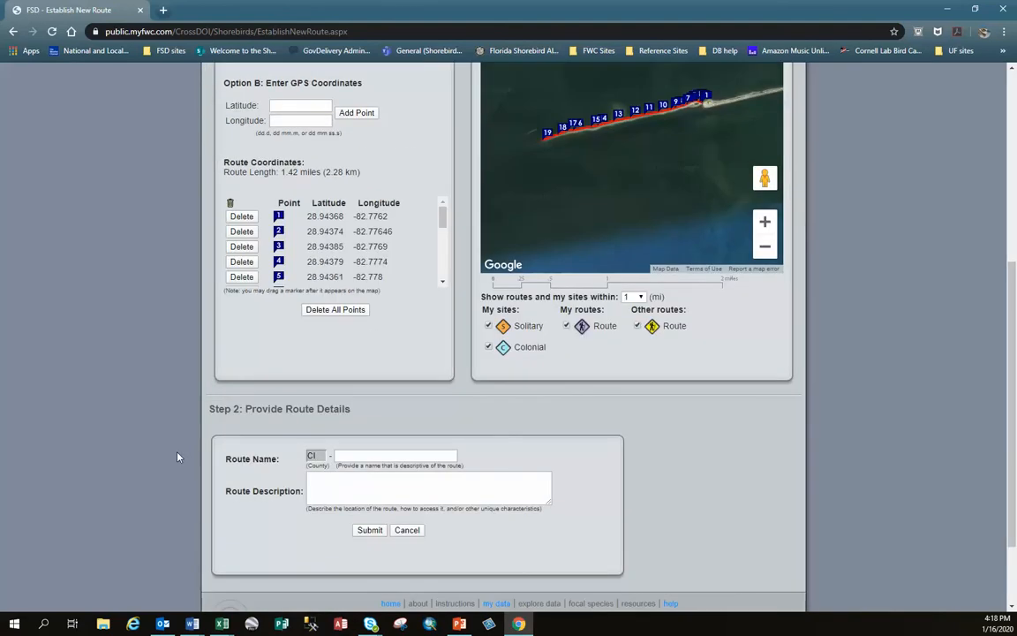
scroll(176, 456, down, 2)
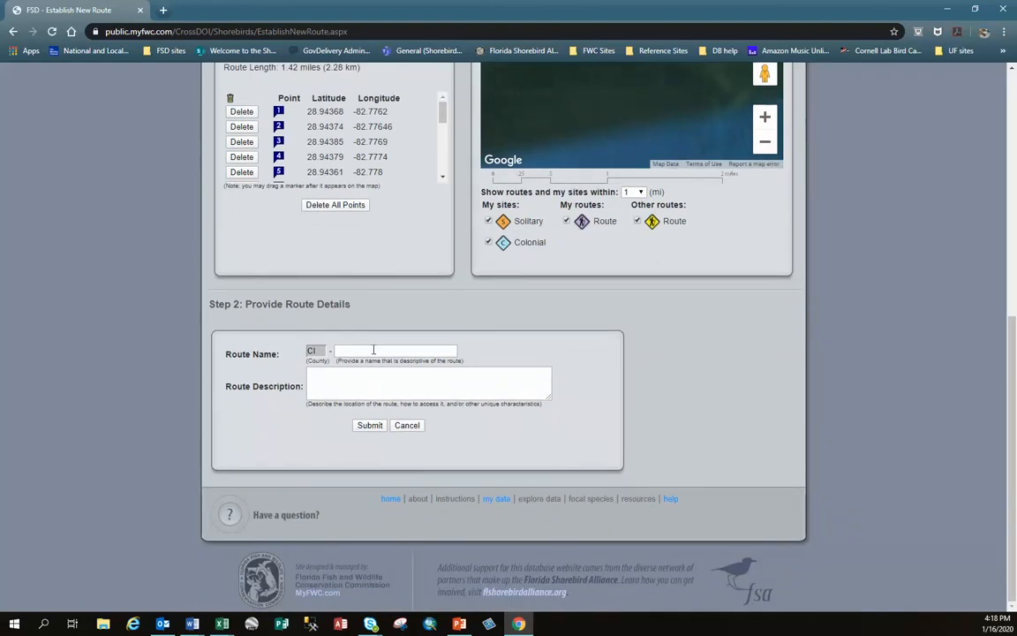
click(373, 350)
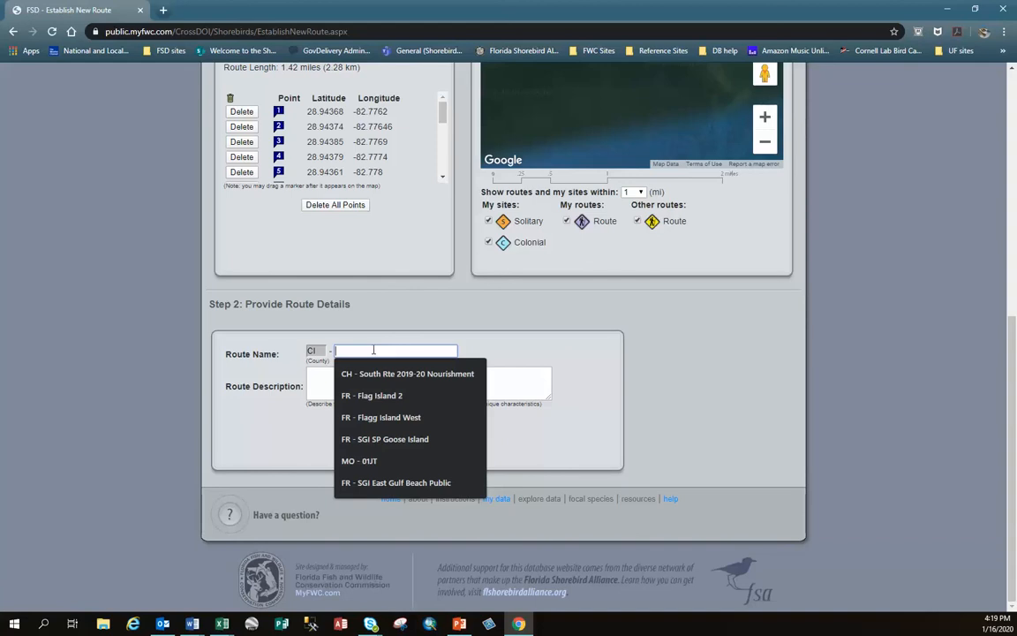
text(Power Plant)
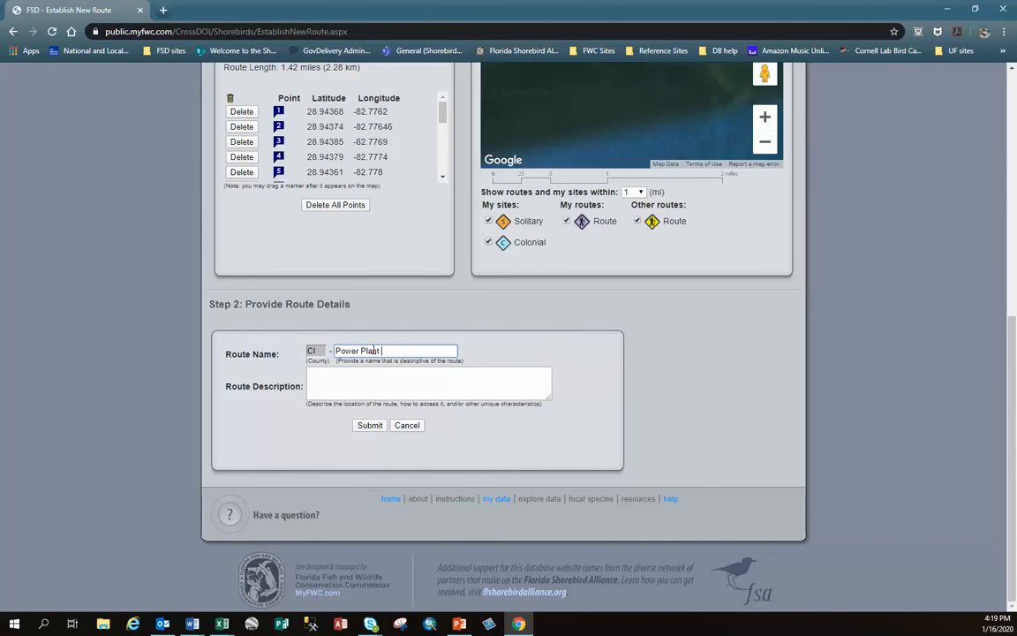
text(Spoil Islands)
- Enter the route description "These are the spoil islands to the west of the power plant and is surveyed by boat"
click(327, 381)
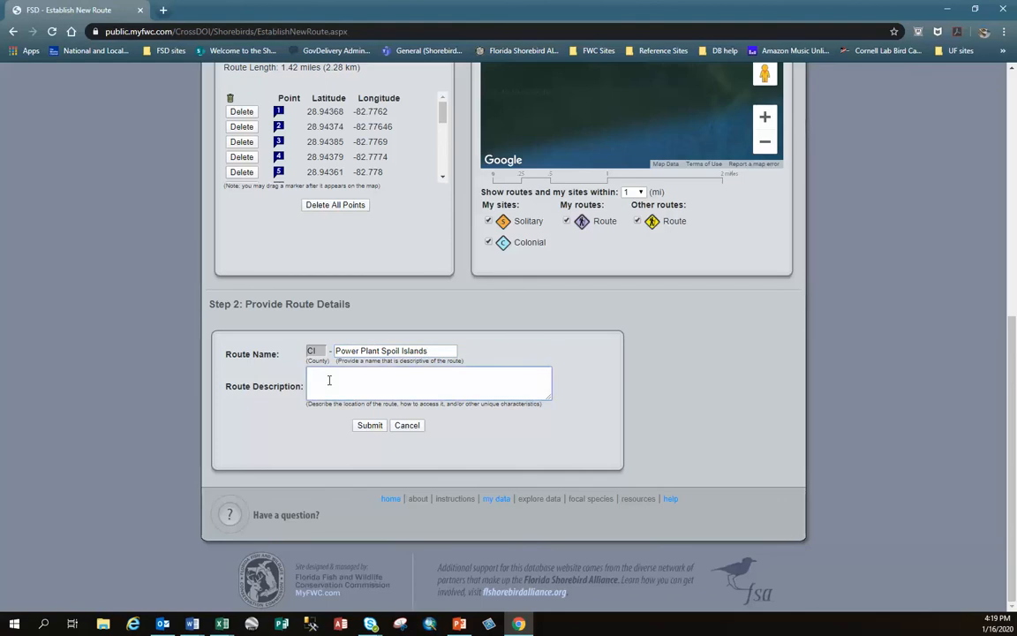
text(These ath)
key(BackSpace)
text(re the spoil islands to the west)
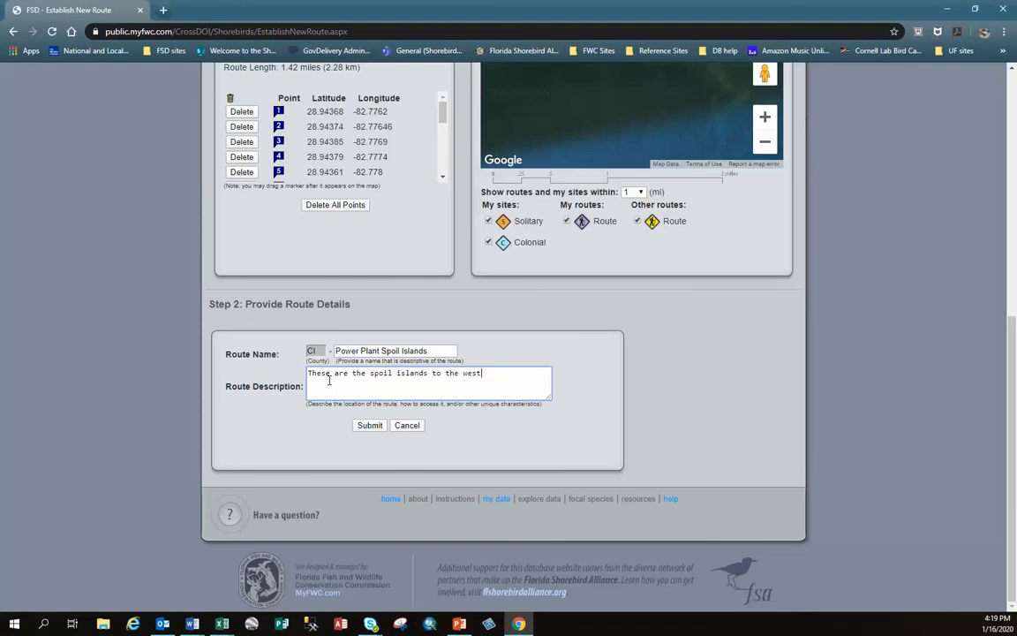
text( of the p)
text(ower plant)
text( and t)
text(is d)
text(urveyed )
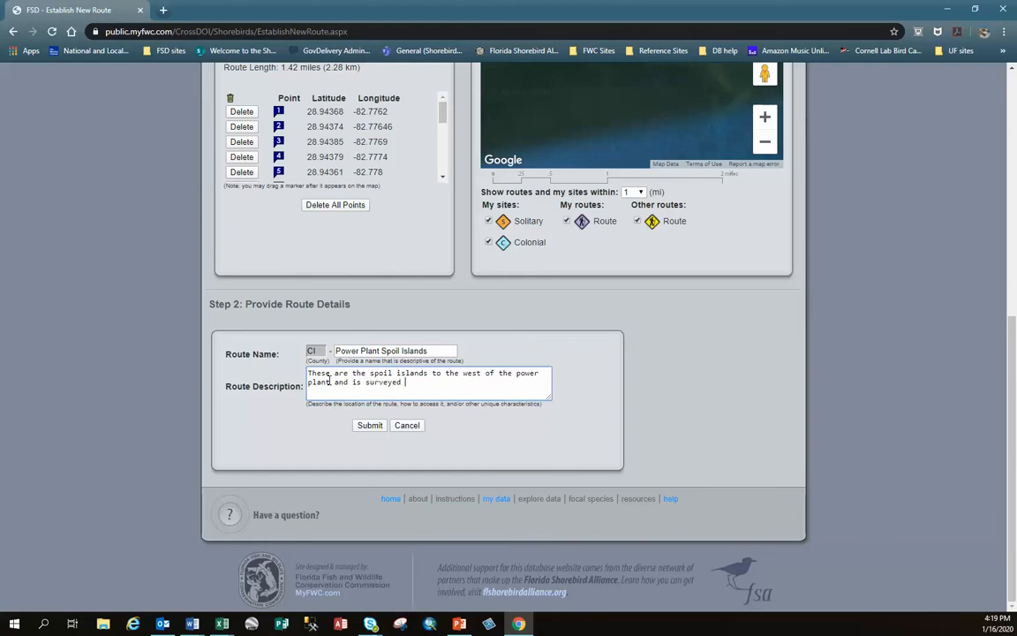
text(by boat)
- Review the waypoints and route details, and submit the new route
scroll(770, 399, up, 2)
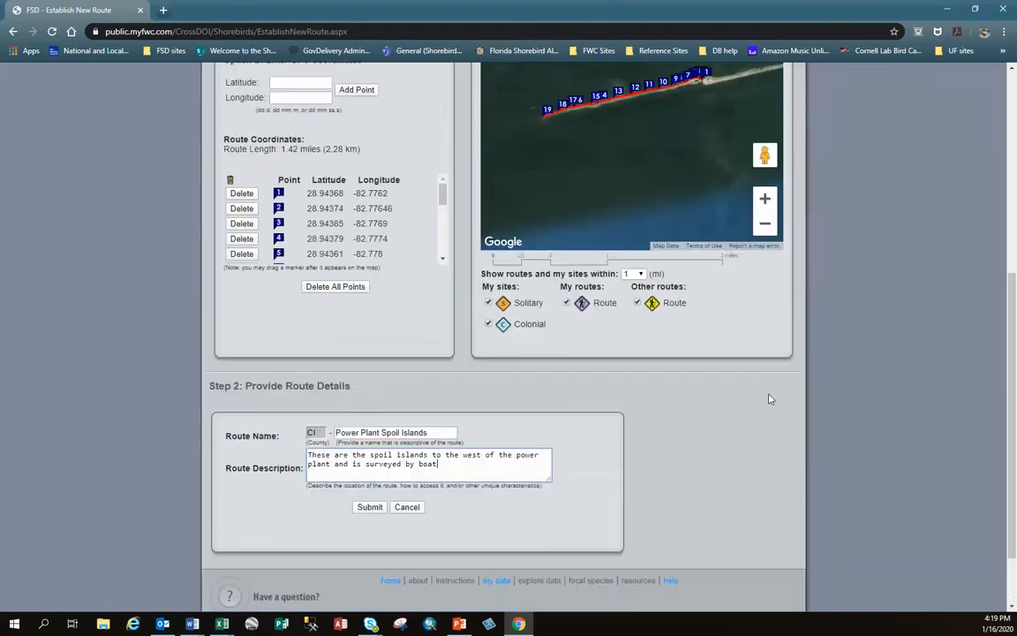
scroll(769, 399, down, 2)
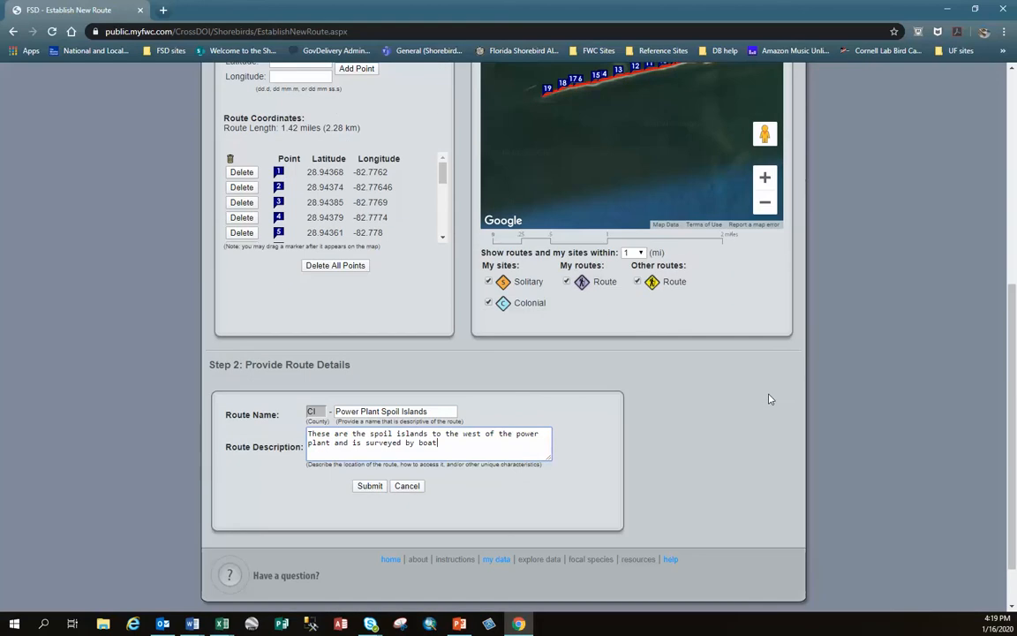
click(370, 486)
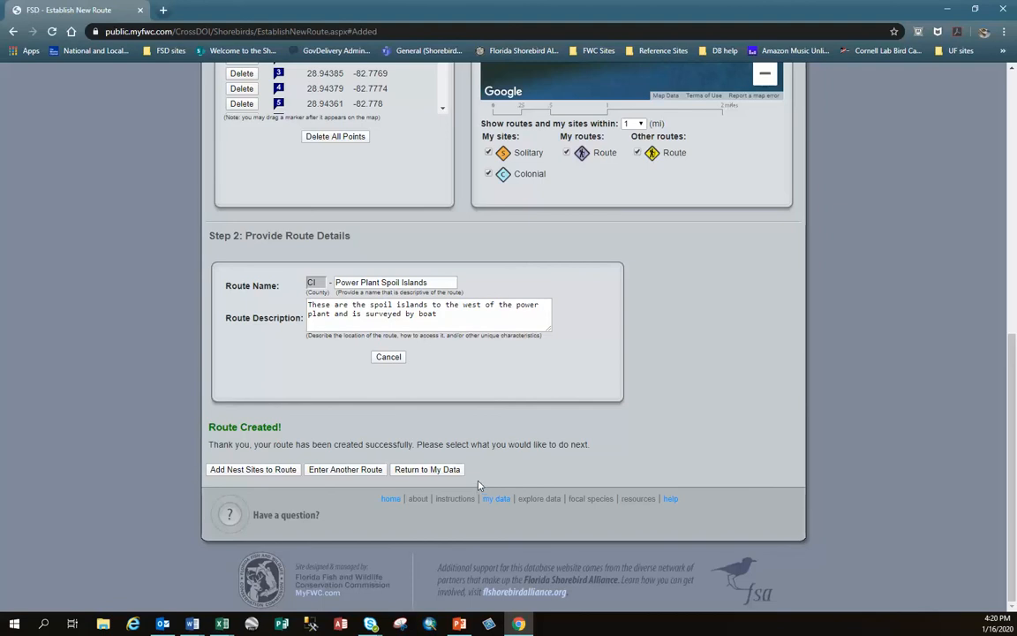
- Return to My Data and zoom the map to the CI - Power Plant Spoil Islands route
click(425, 470)
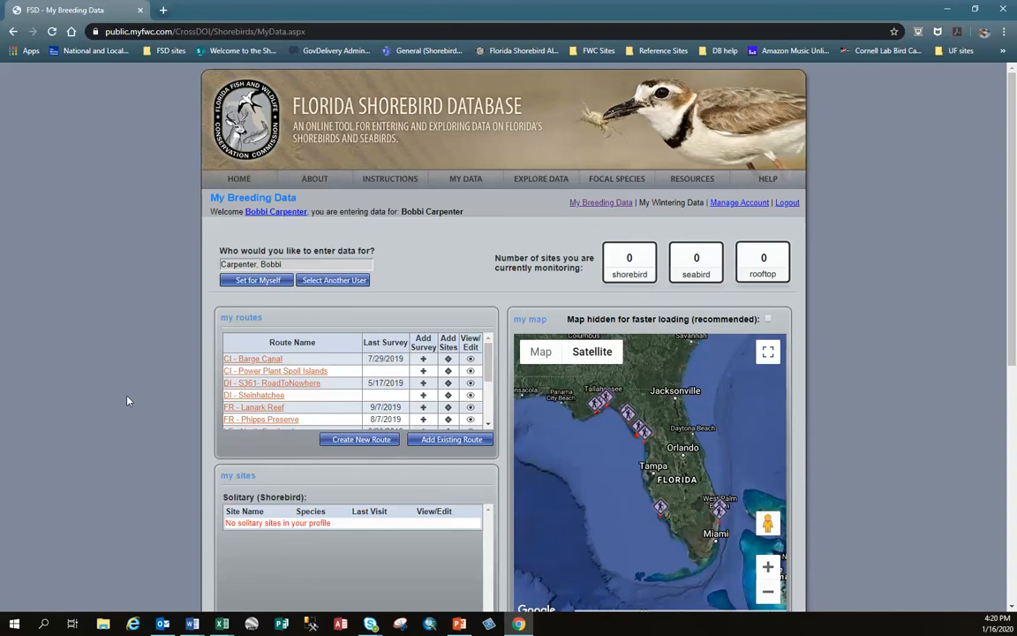
click(306, 371)
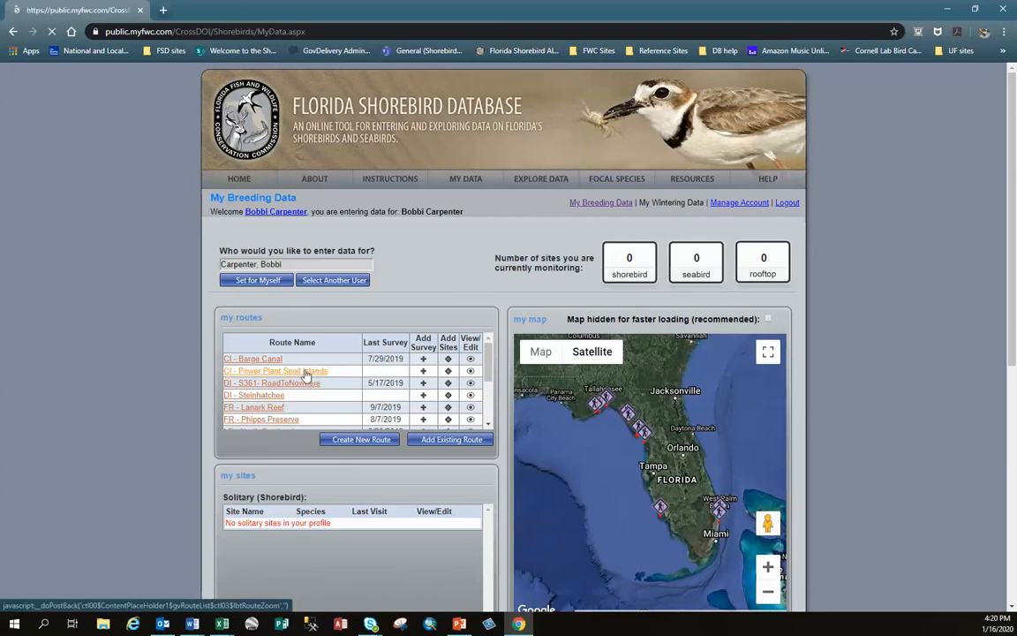